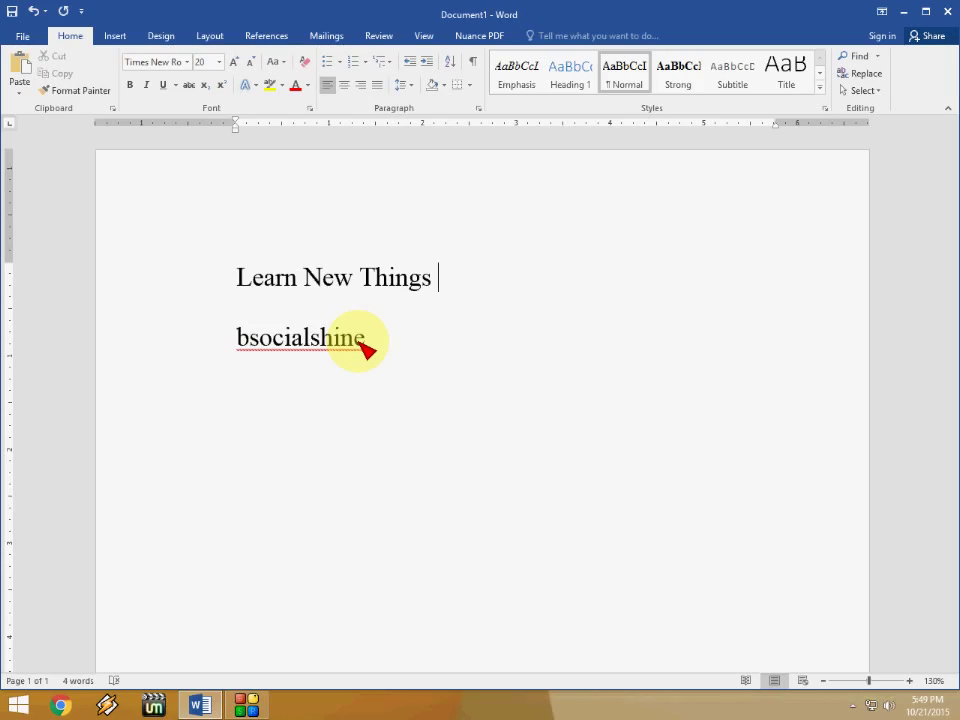
Select the 'Learn New Things' heading line and zoom the page from 130% to 180%.
key("ctrl+Home")
key("shift+Down")
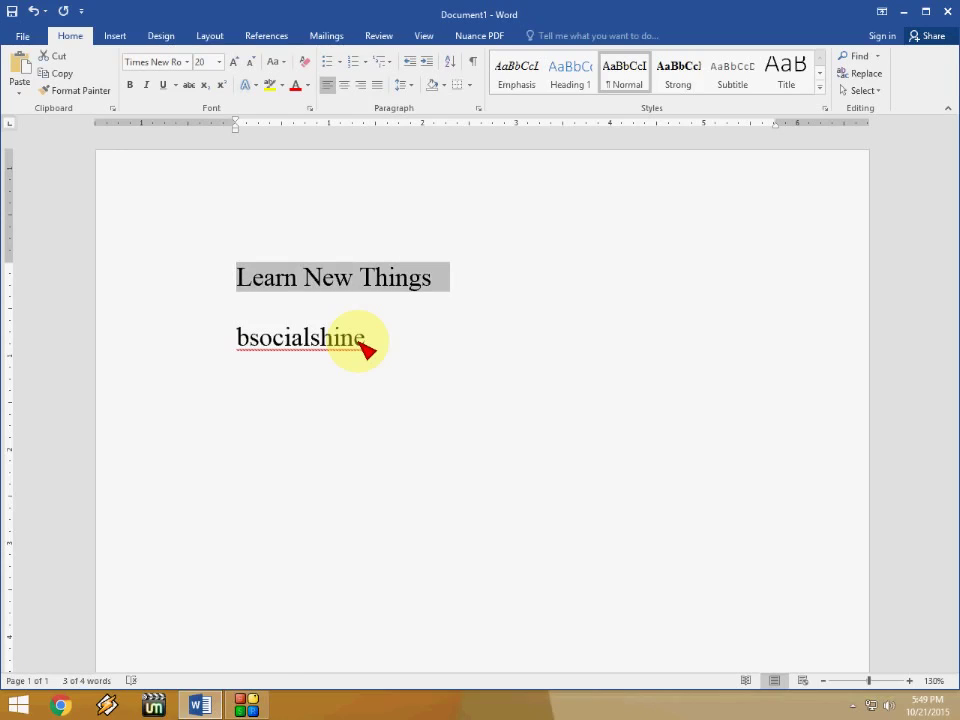
scroll(358, 349, "up", 5)
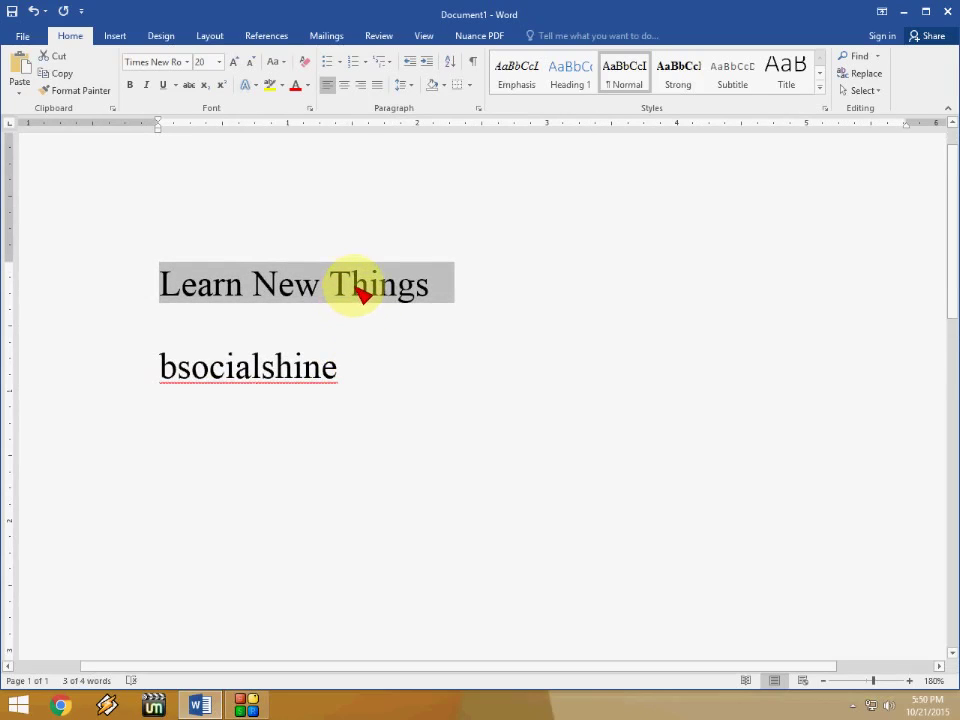
right_click(356, 288)
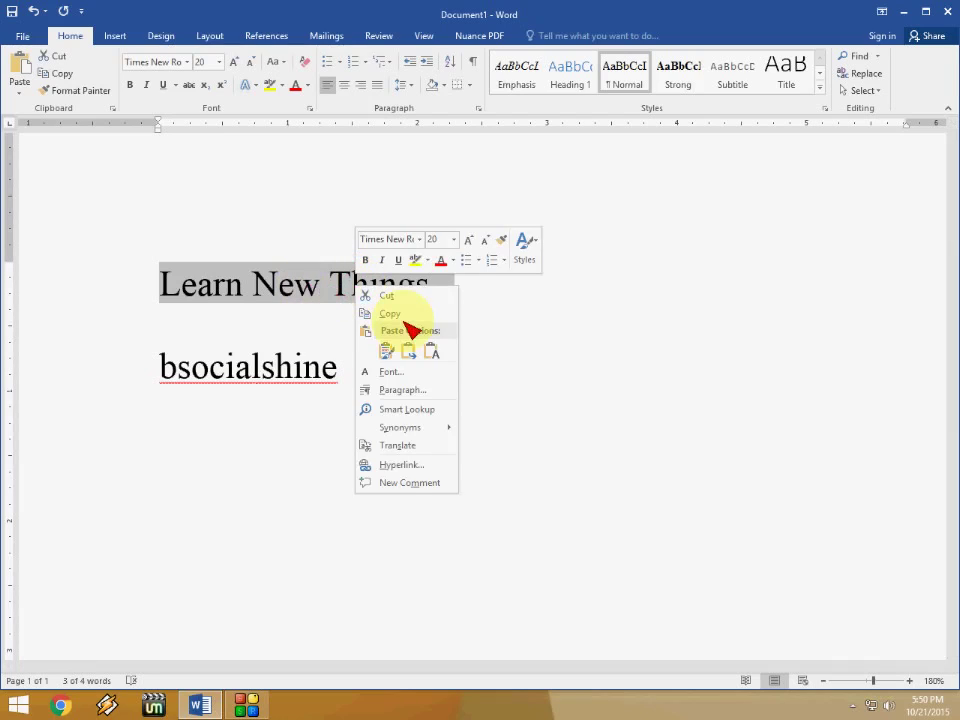
left_click(424, 411)
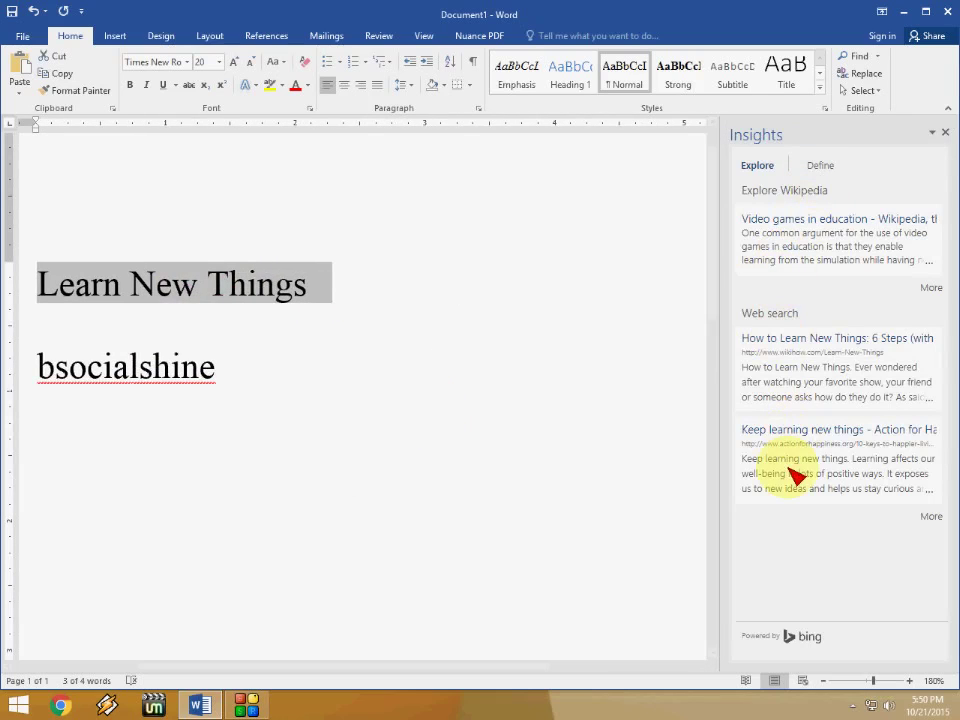
scroll(805, 345, "down", 2)
scroll(818, 368, "up", 2)
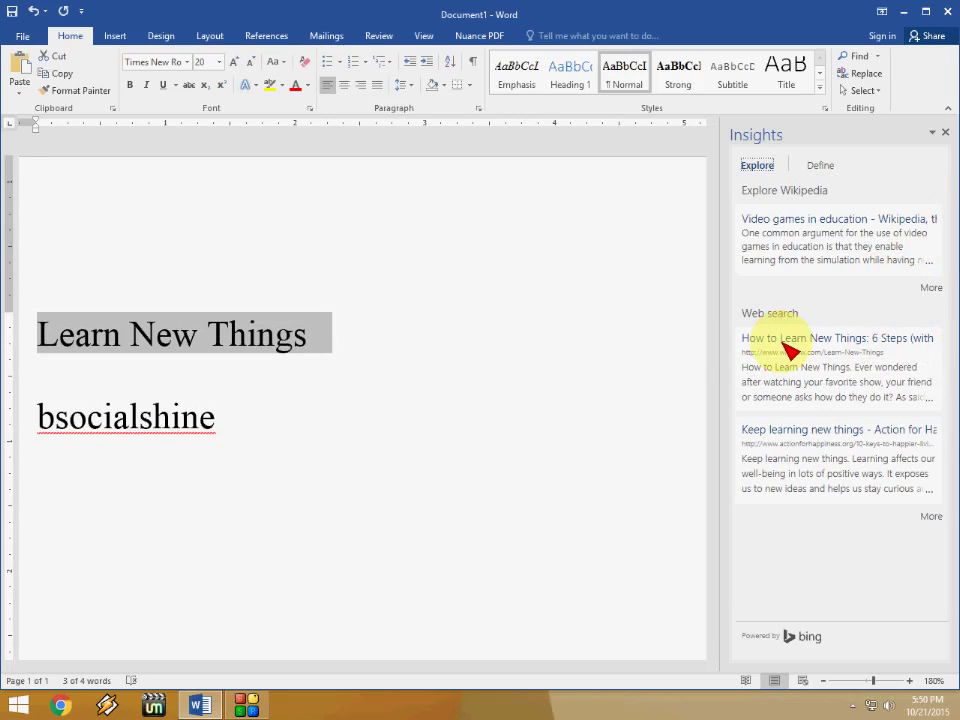
left_click(785, 344)
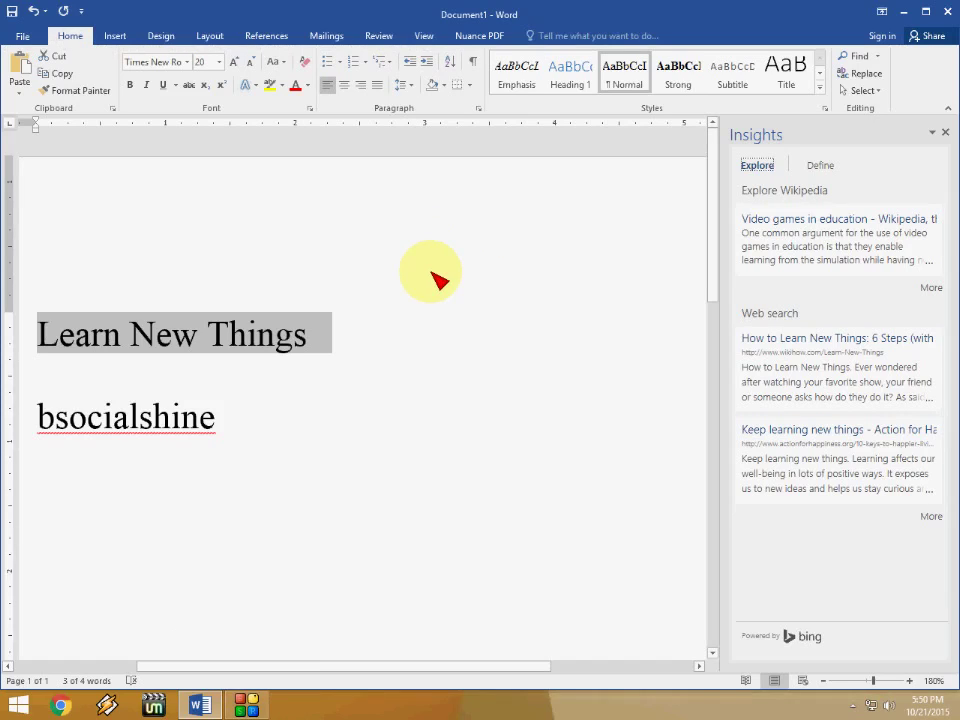
left_click(362, 346)
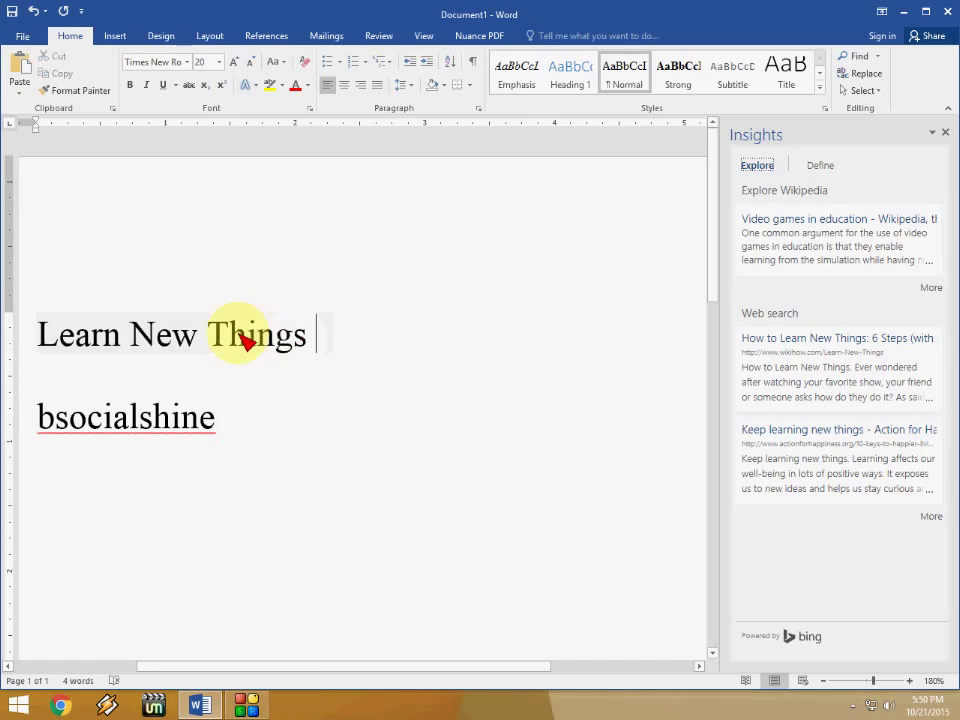
left_click_drag(310, 342, 39, 343)
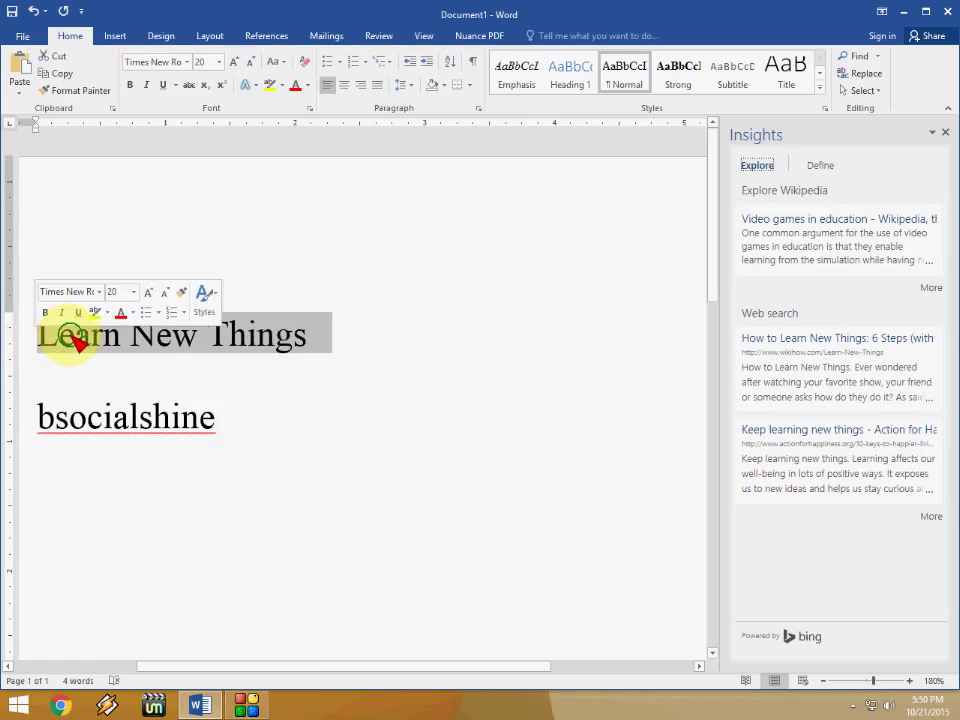
right_click(72, 335)
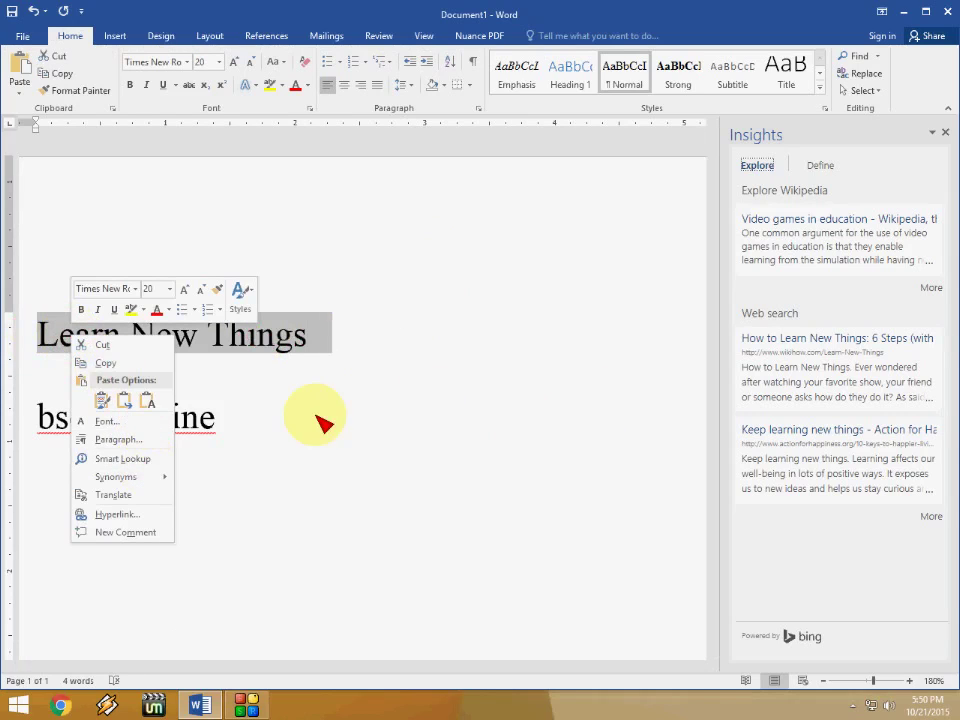
left_click(707, 229)
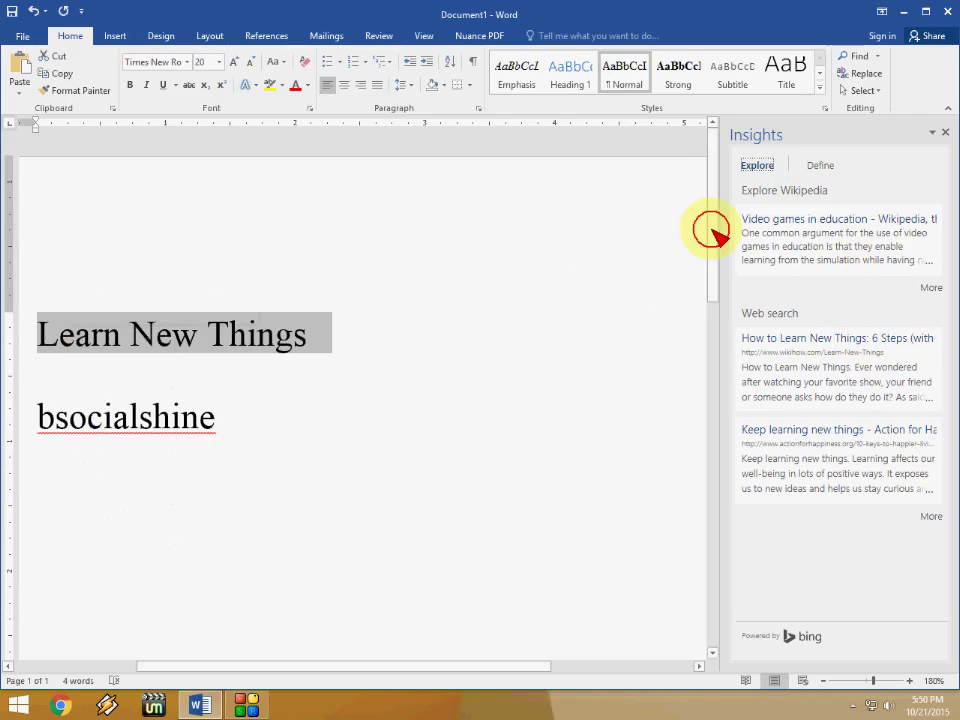
left_click(941, 132)
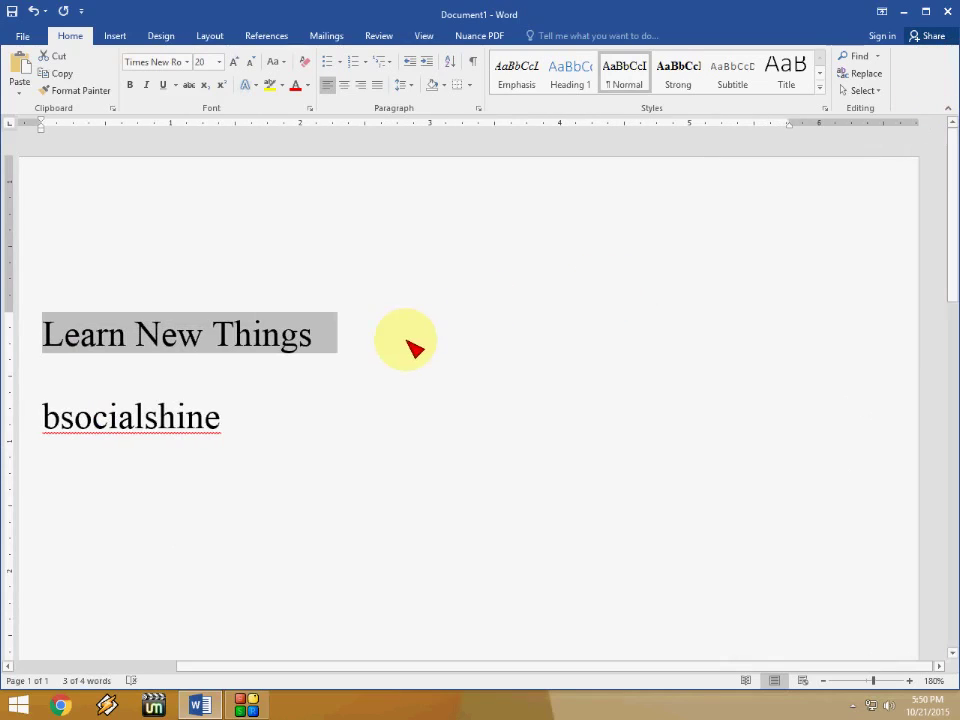
left_click(368, 378)
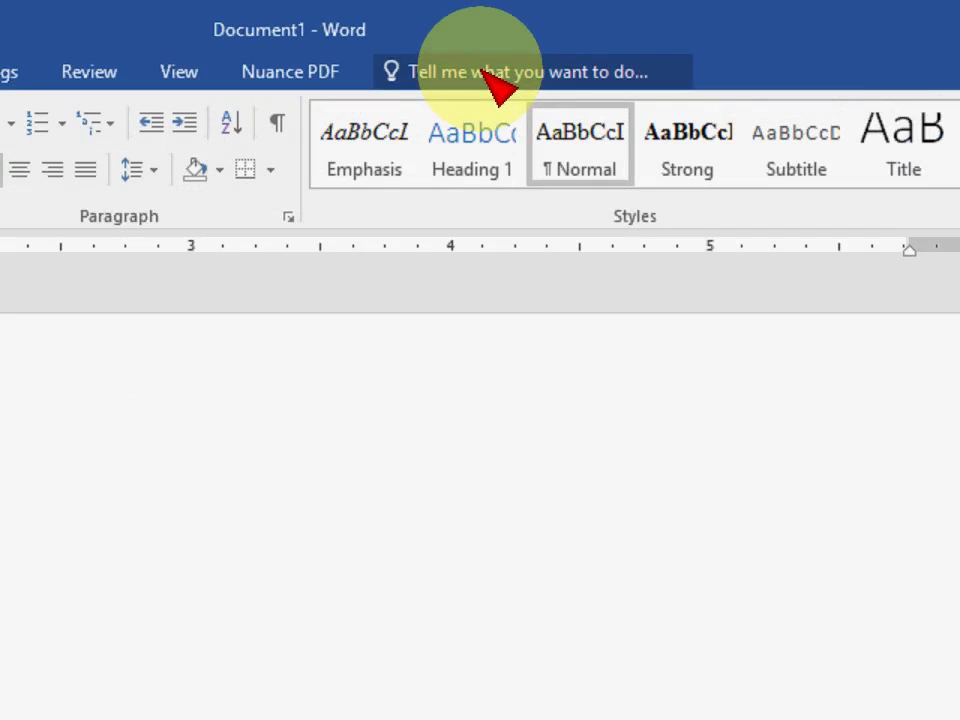
left_click(484, 73)
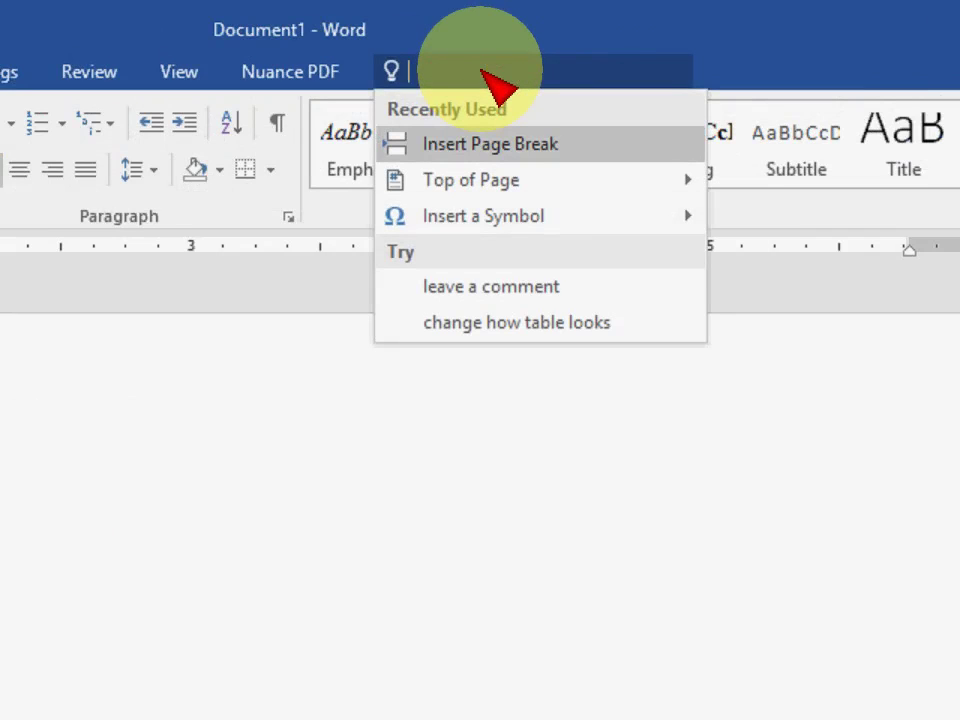
type("insert ta")
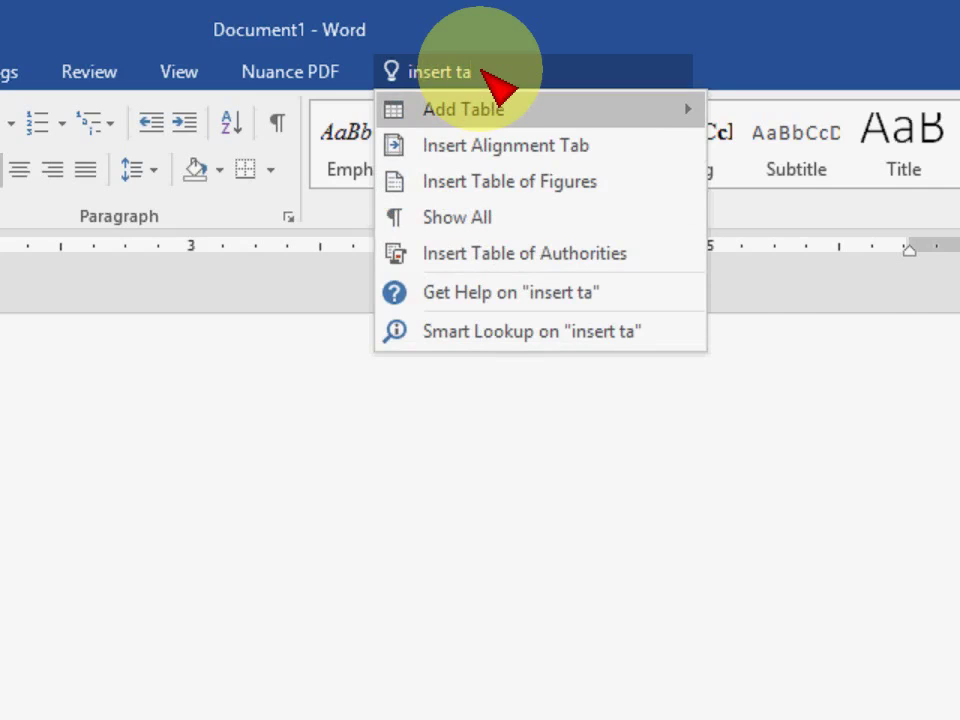
key("Right")
key("Right")
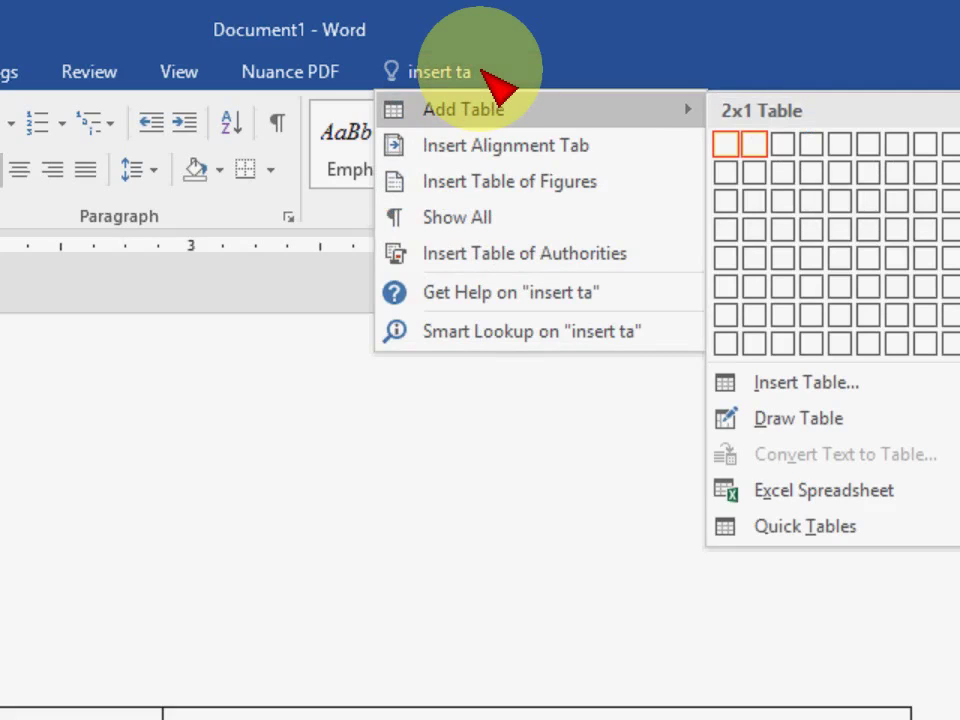
key("Escape")
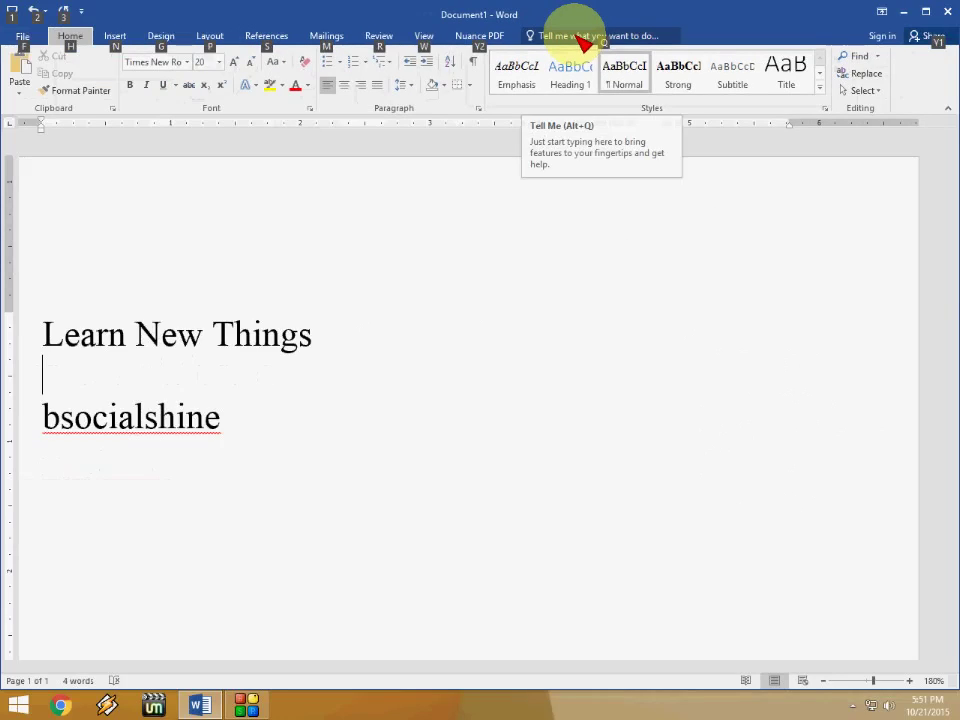
left_click(578, 39)
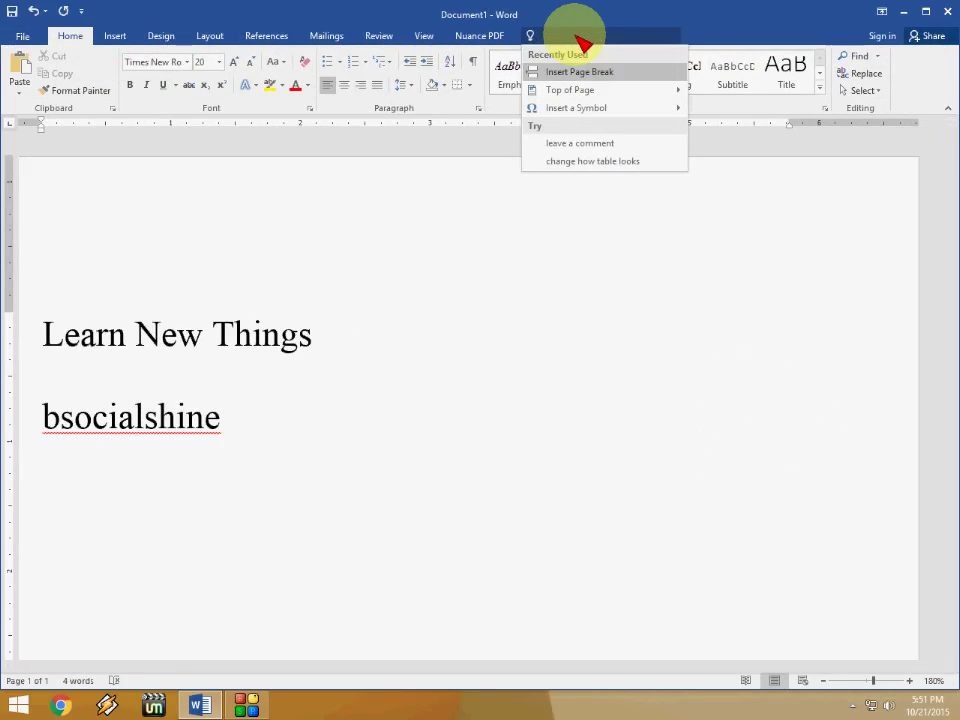
type("add tab")
key("Right")
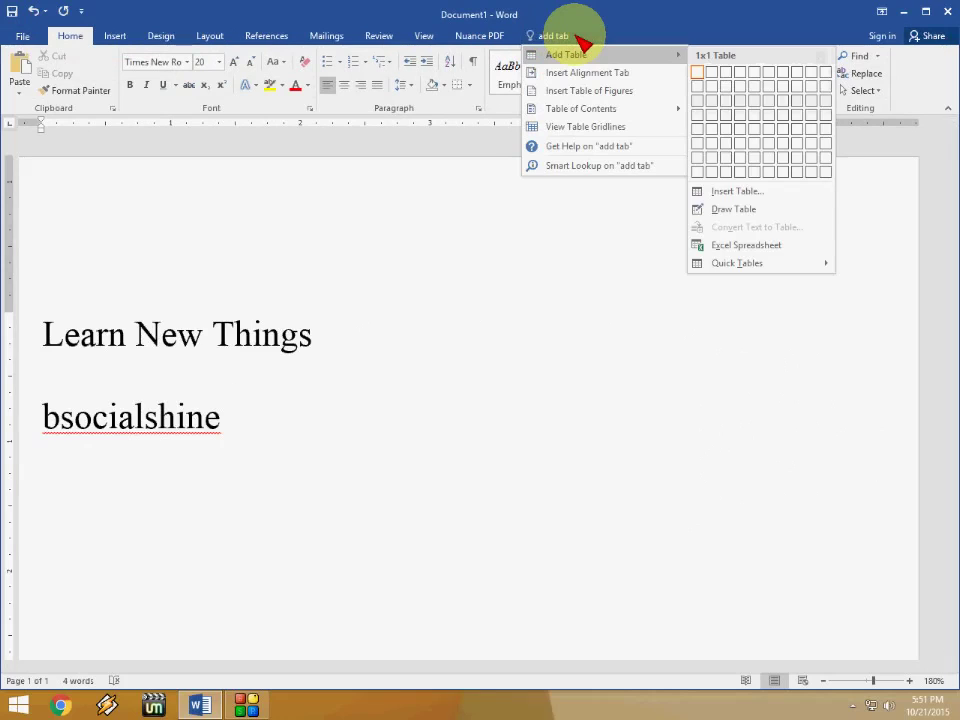
key("Right")
key("Right")
key("Down")
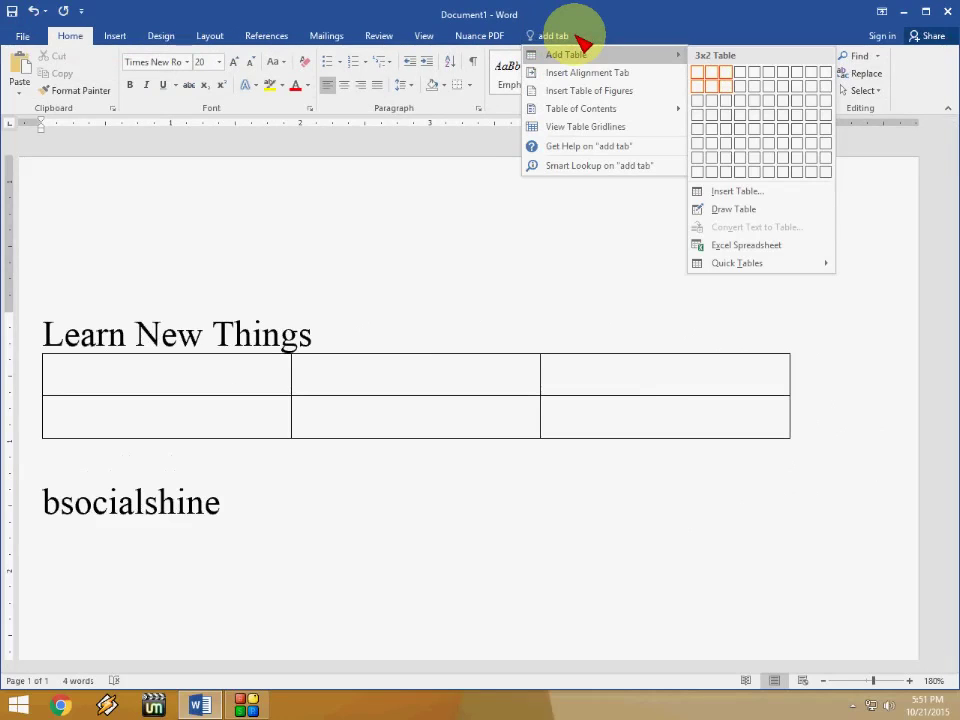
key("Down")
key("Right")
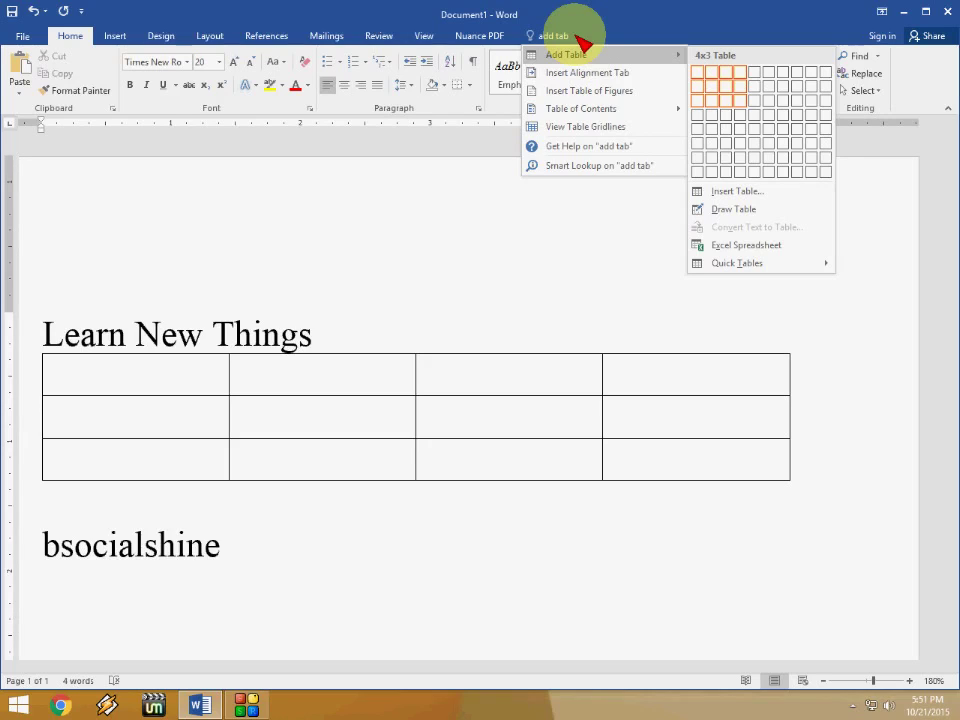
key("Escape")
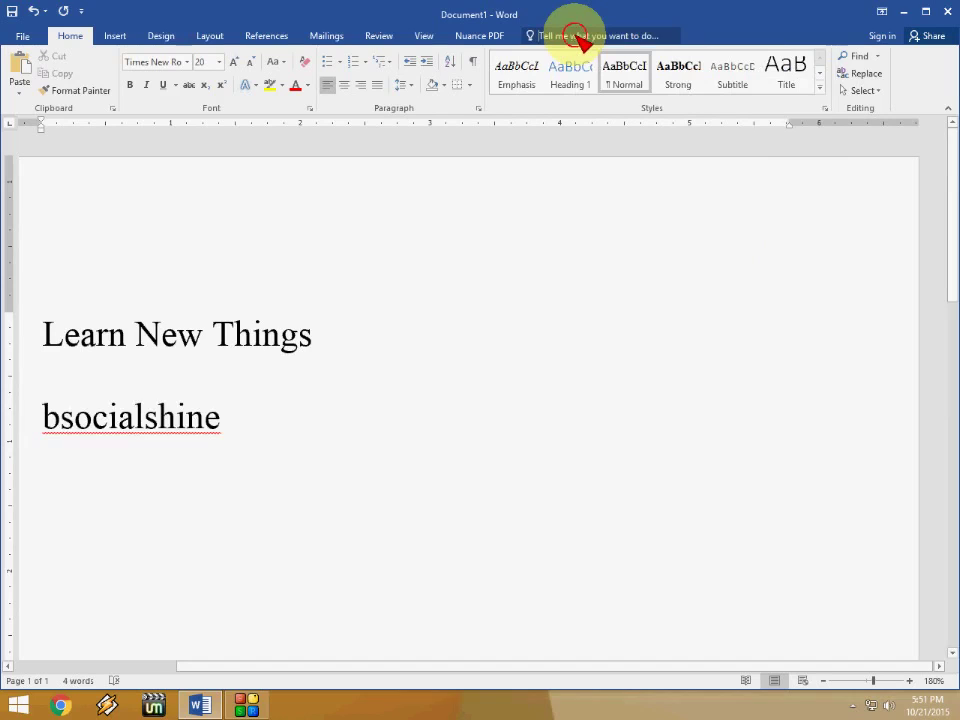
left_click(579, 38)
type("add ")
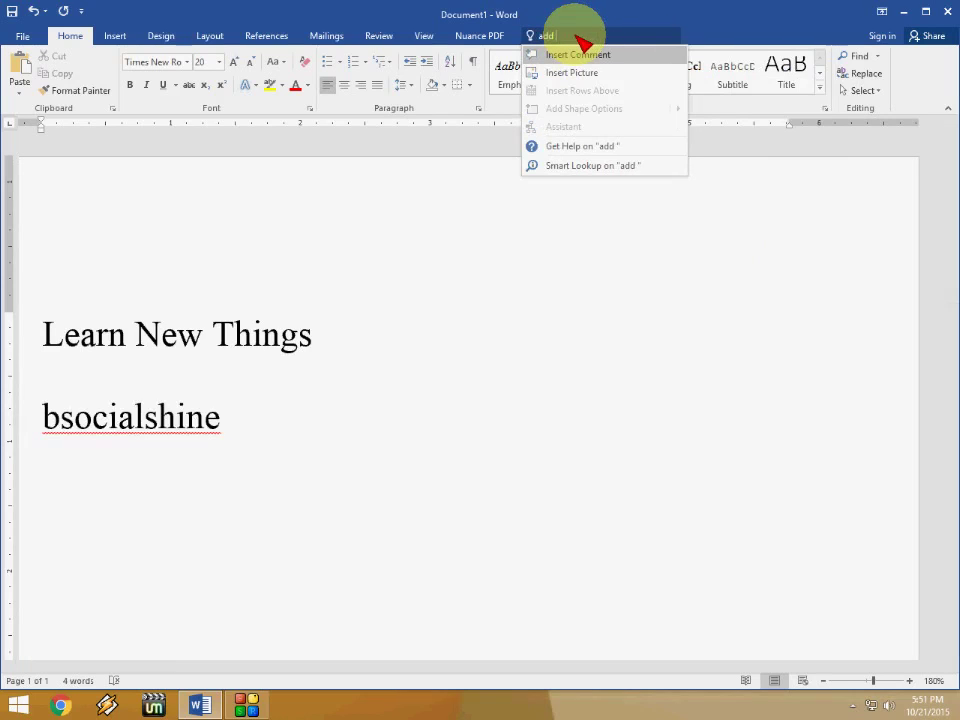
type("page")
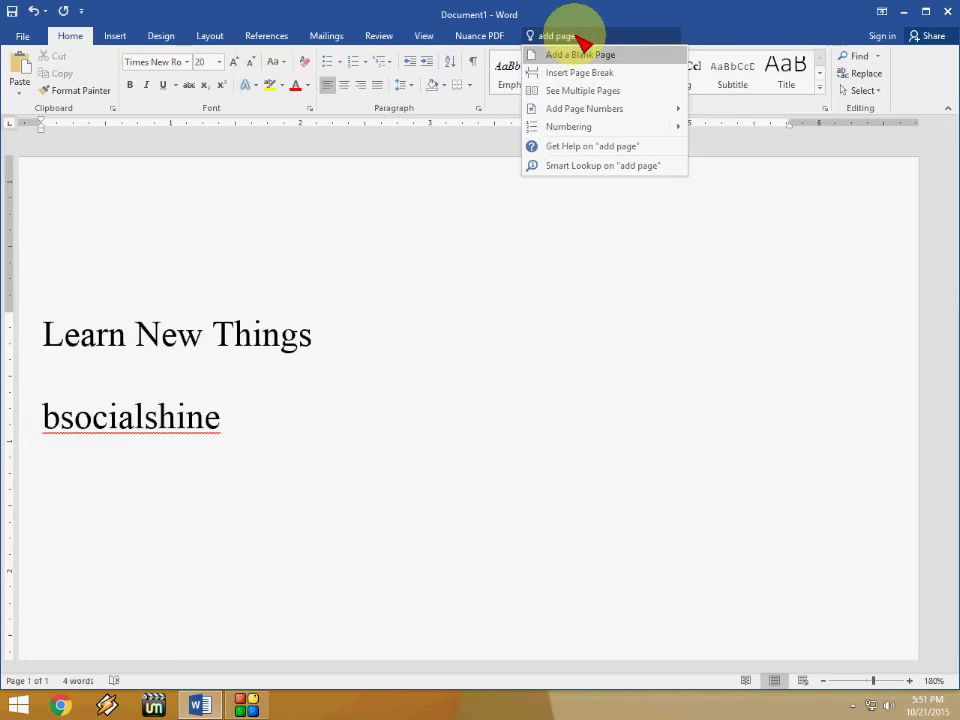
key("Return")
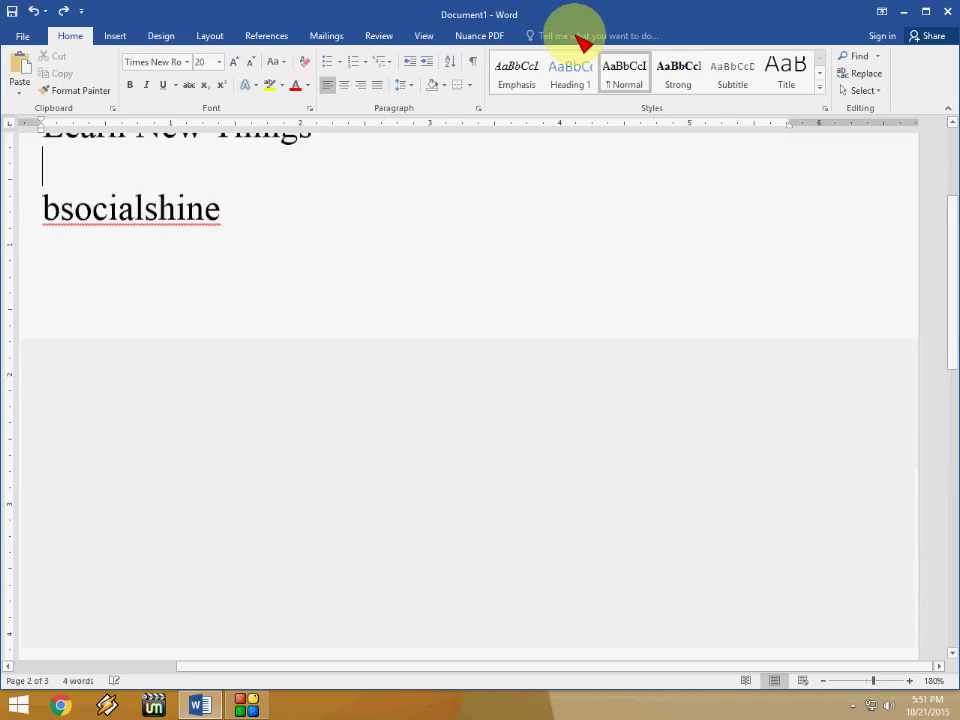
key("ctrl+z")
left_click(578, 38)
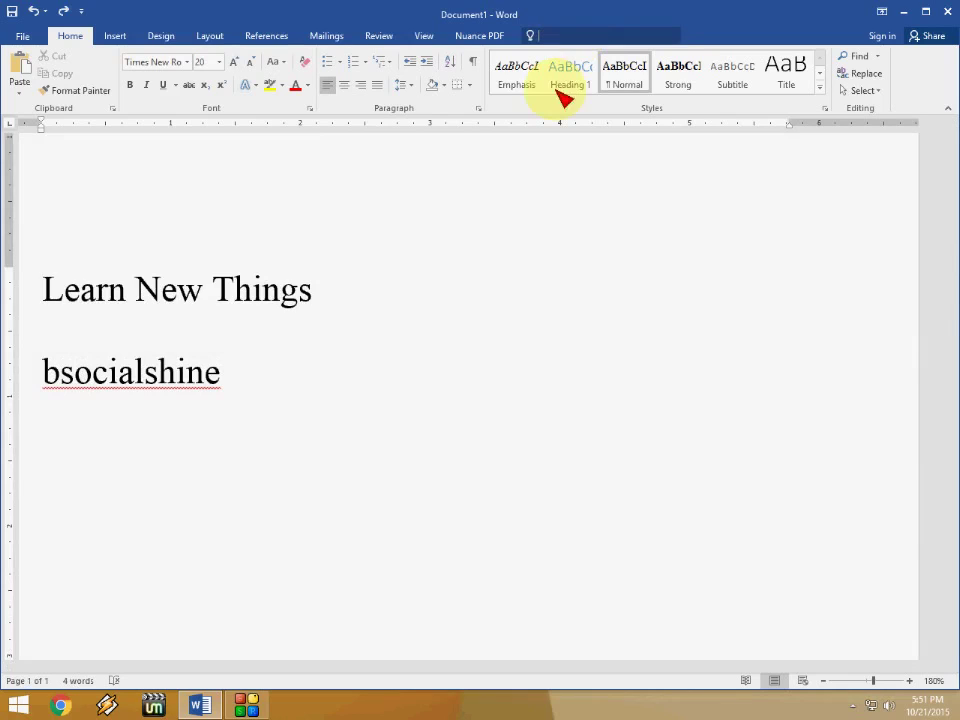
key("Escape")
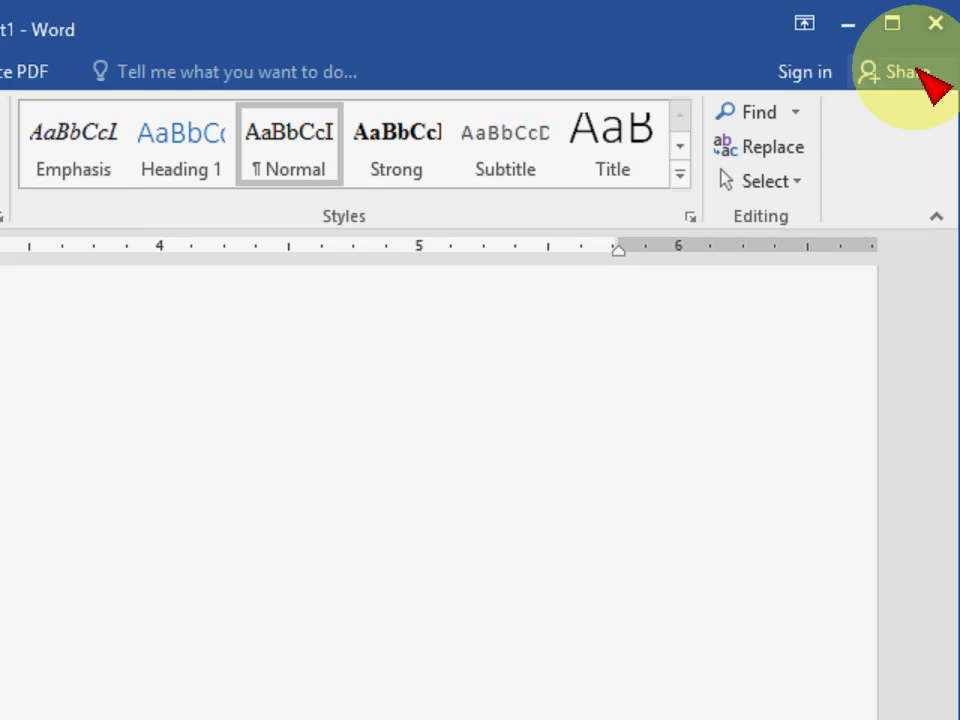
Open the Share pane, which asks to save a copy online, then return to the document and show the Insert commands.
left_click(920, 76)
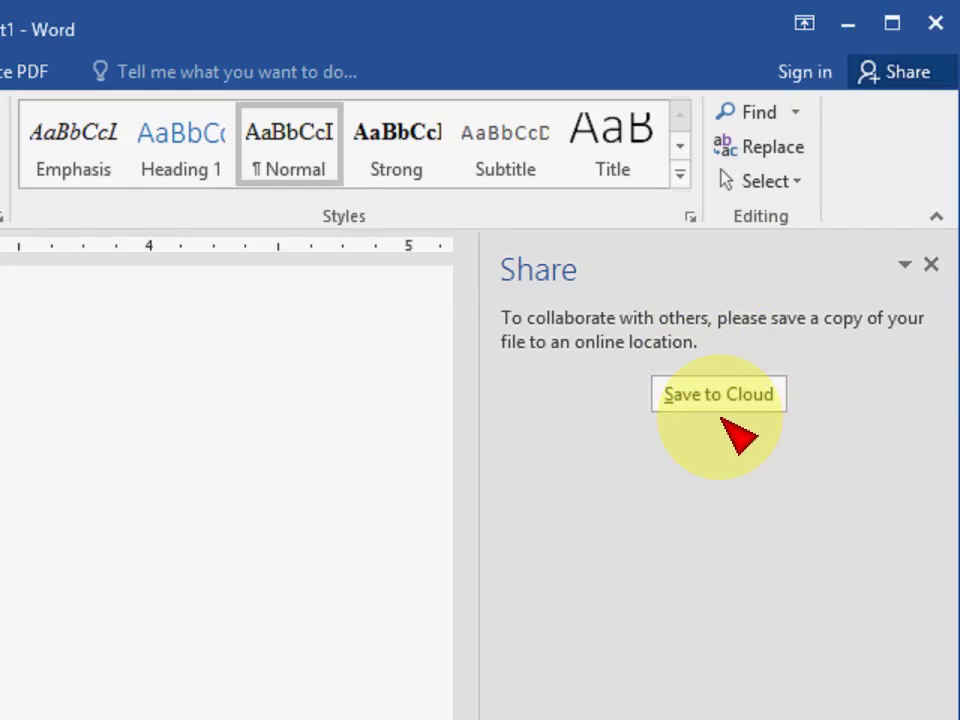
left_click(401, 300)
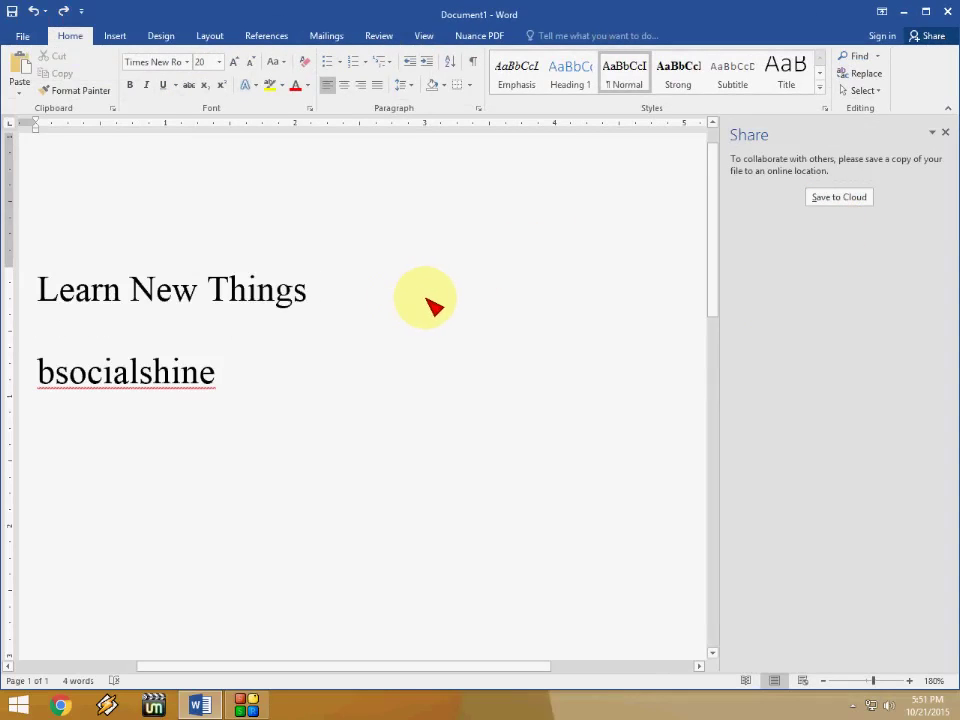
left_click(114, 38)
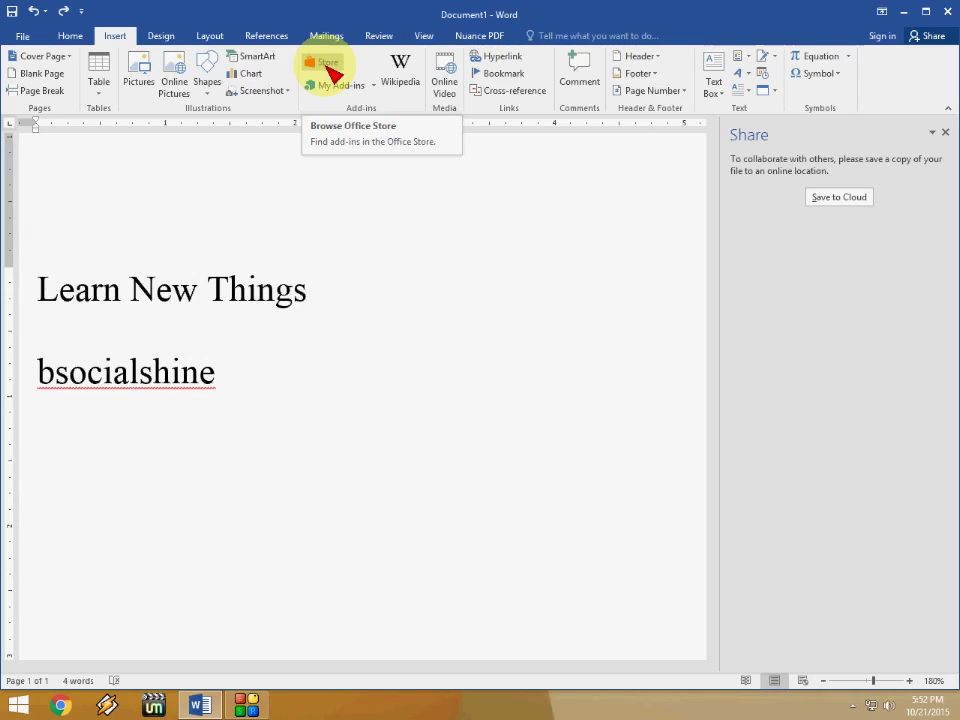
Close the Share pane, browse the Office Add-ins store listings and its search box, then close the store.
left_click(946, 132)
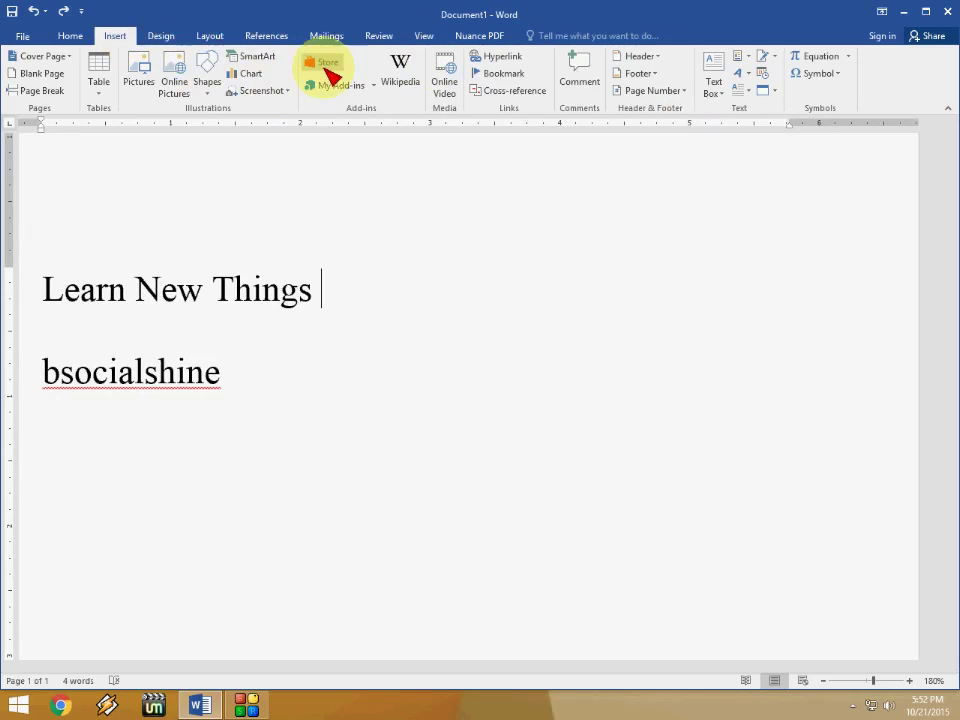
left_click(326, 66)
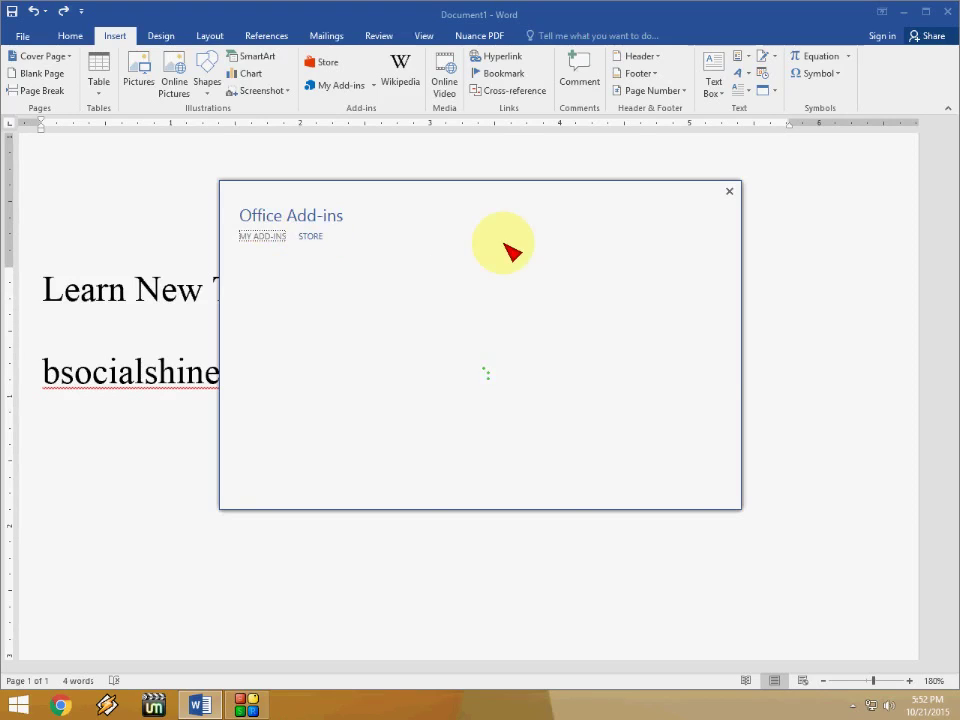
scroll(536, 340, "down", 2)
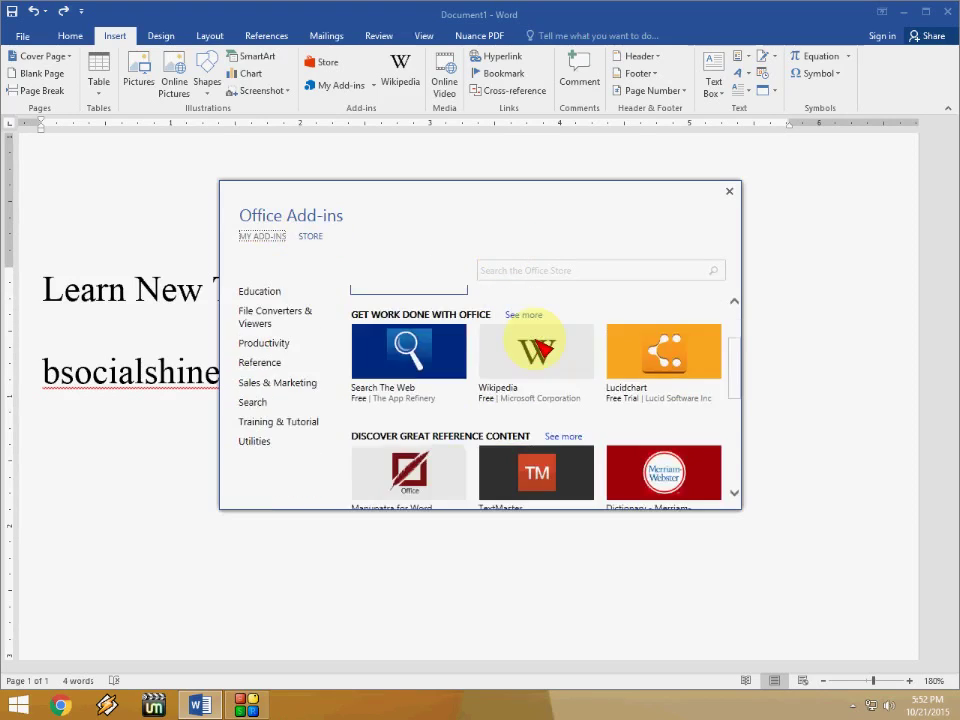
scroll(537, 345, "down", 3)
scroll(537, 340, "up", 4)
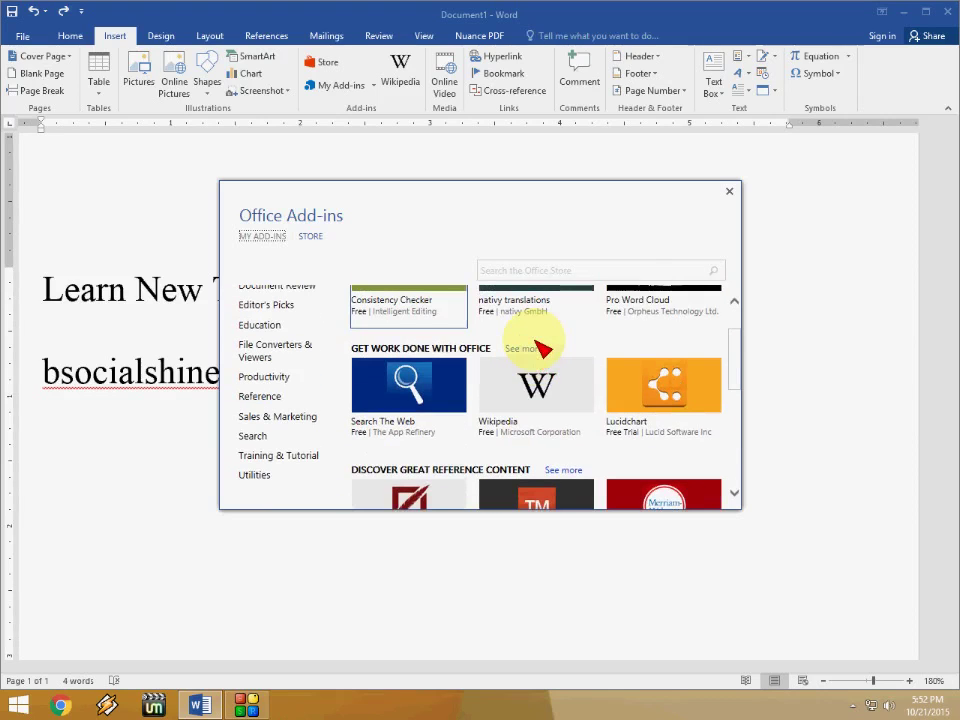
scroll(541, 348, "down", 3)
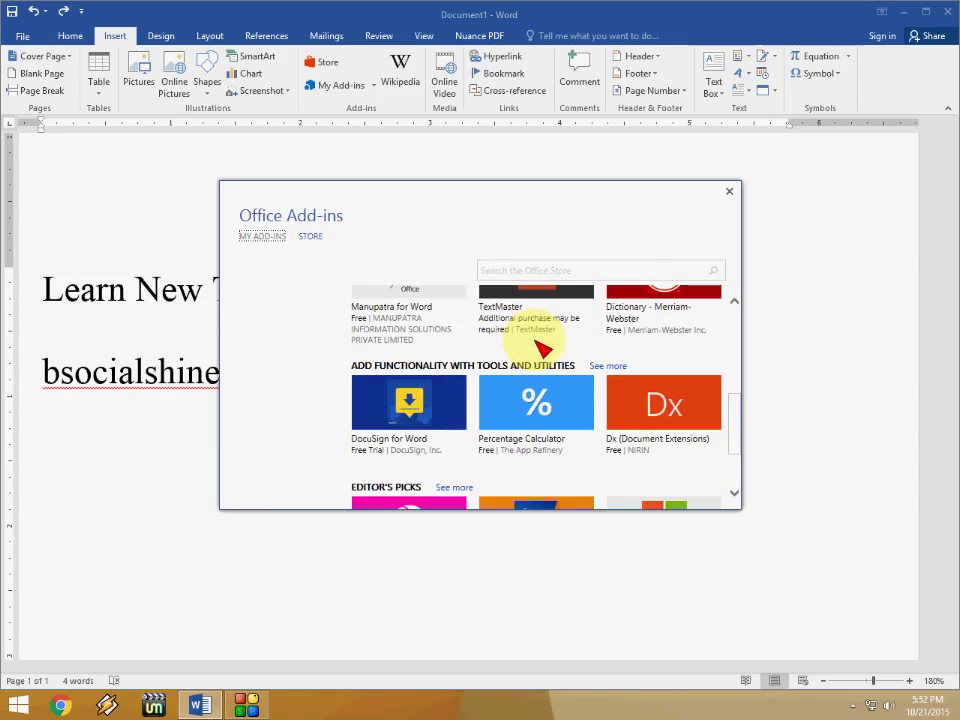
scroll(537, 345, "down", 2)
scroll(515, 290, "up", 3)
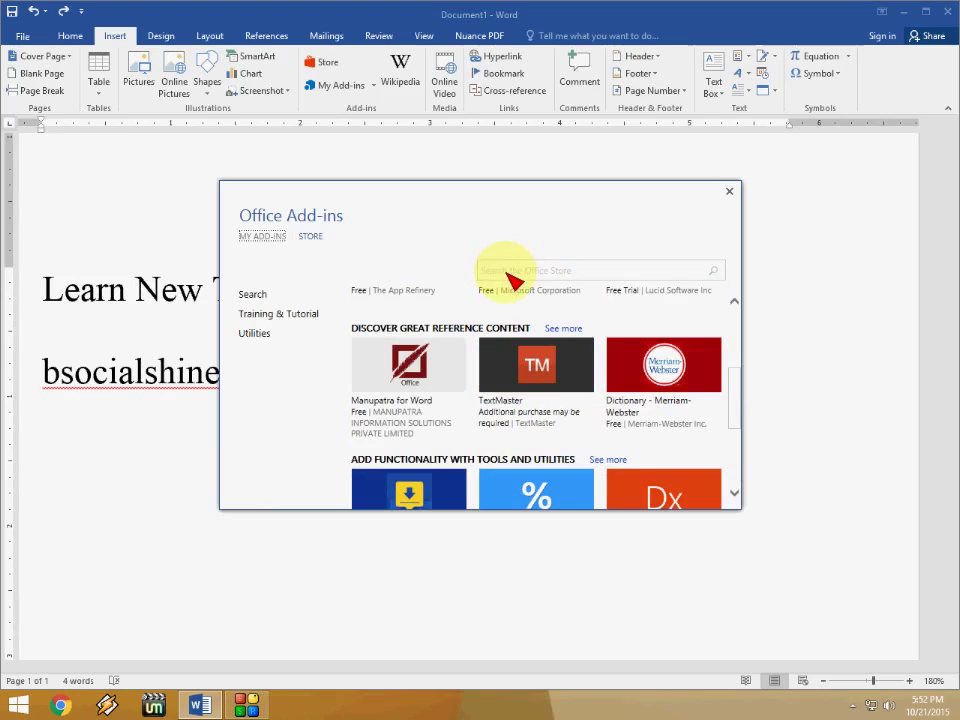
left_click(508, 272)
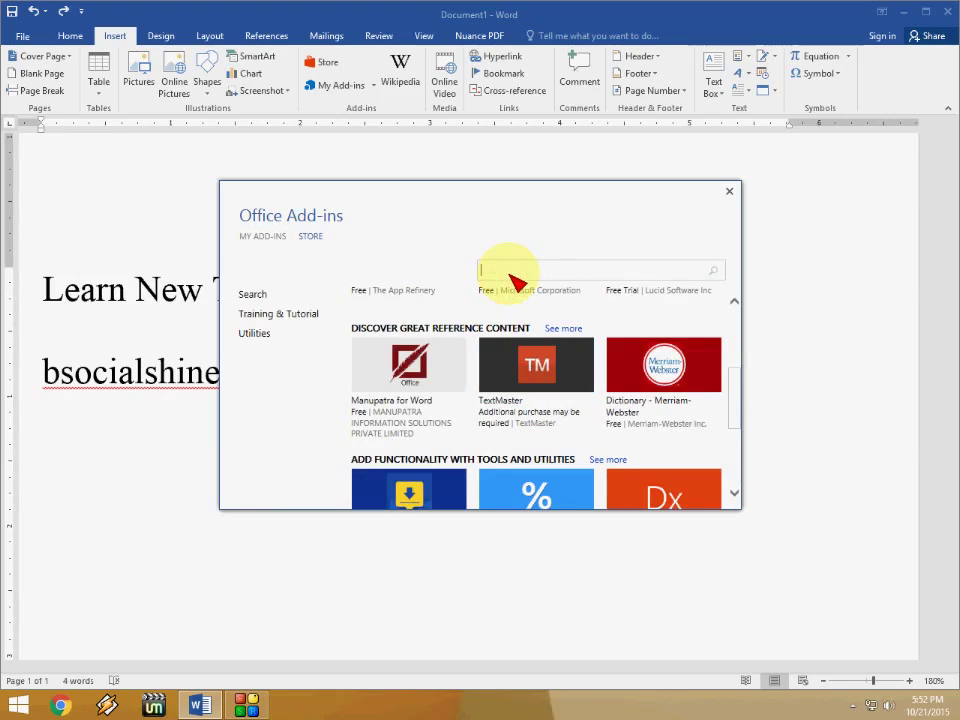
left_click(729, 192)
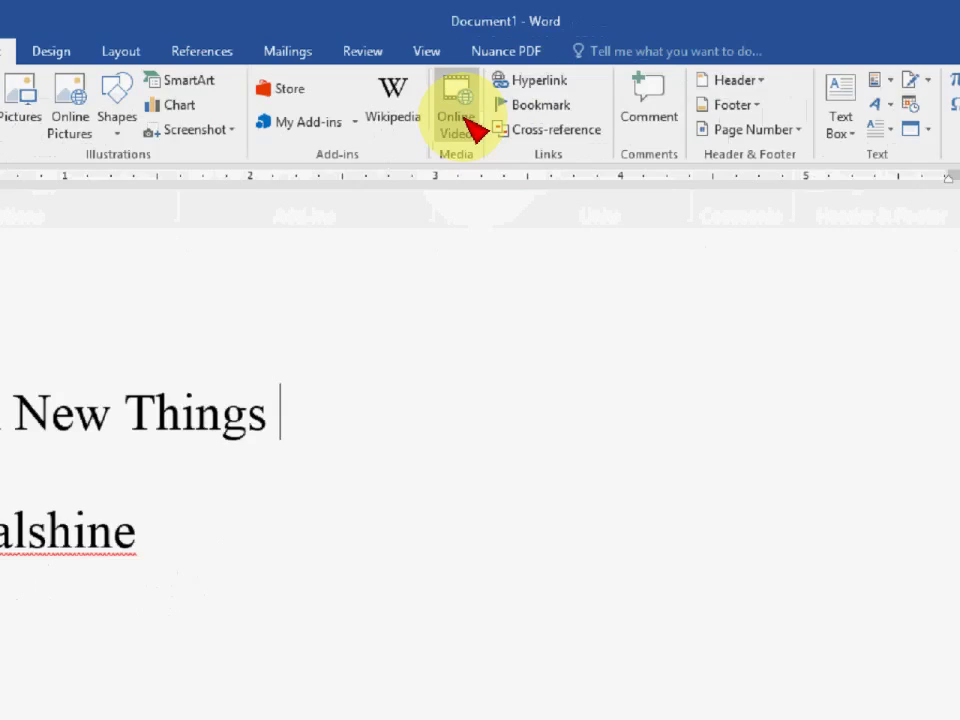
Search online video for 'ms word shortcut ke' and insert a YouTube shortcut-key video.
left_click(462, 120)
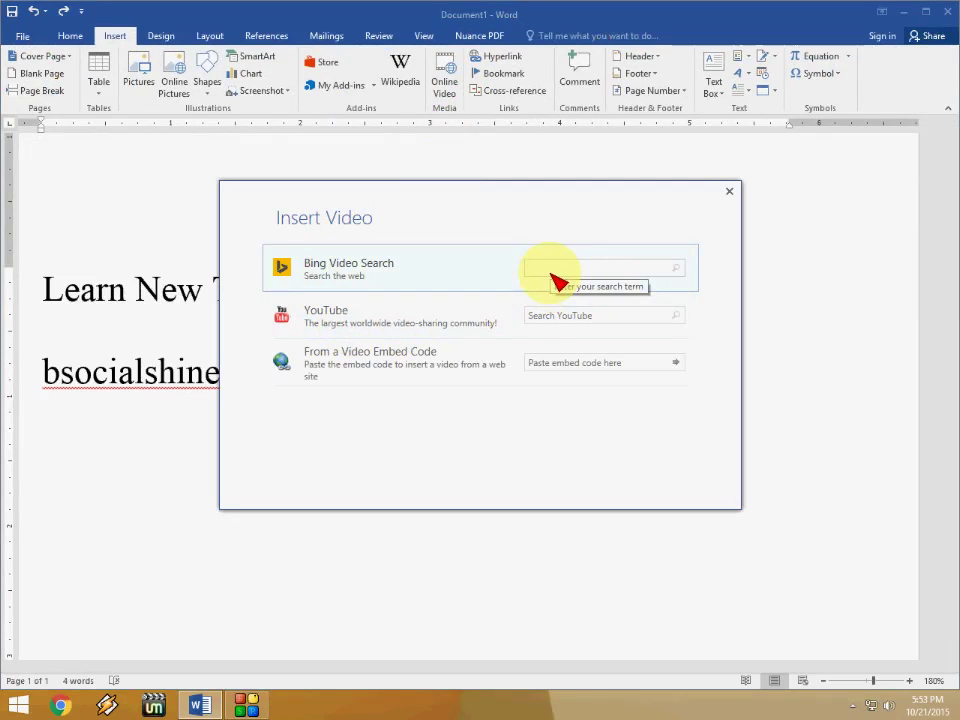
type("ms word sh")
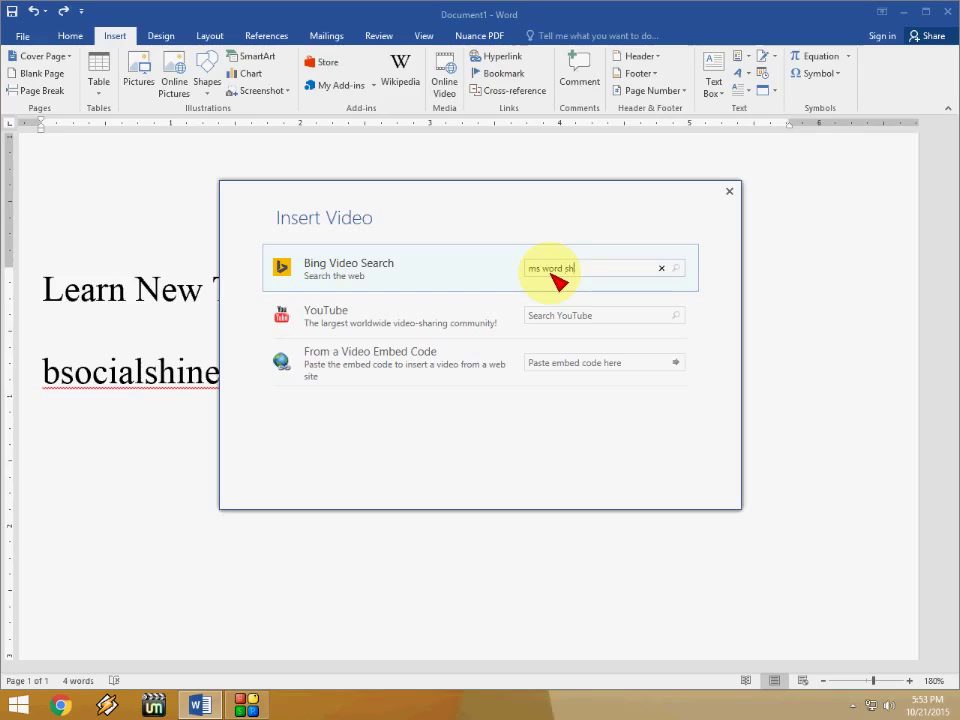
key("BackSpace")
key("BackSpace")
key("BackSpace")
key("BackSpace")
key("Return")
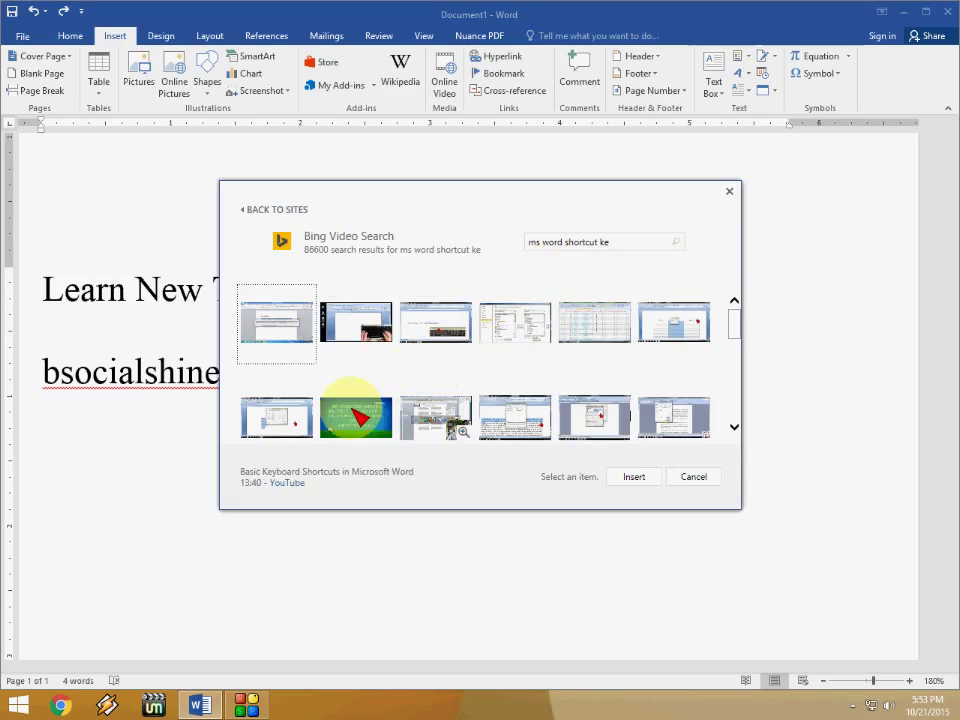
left_click(283, 420)
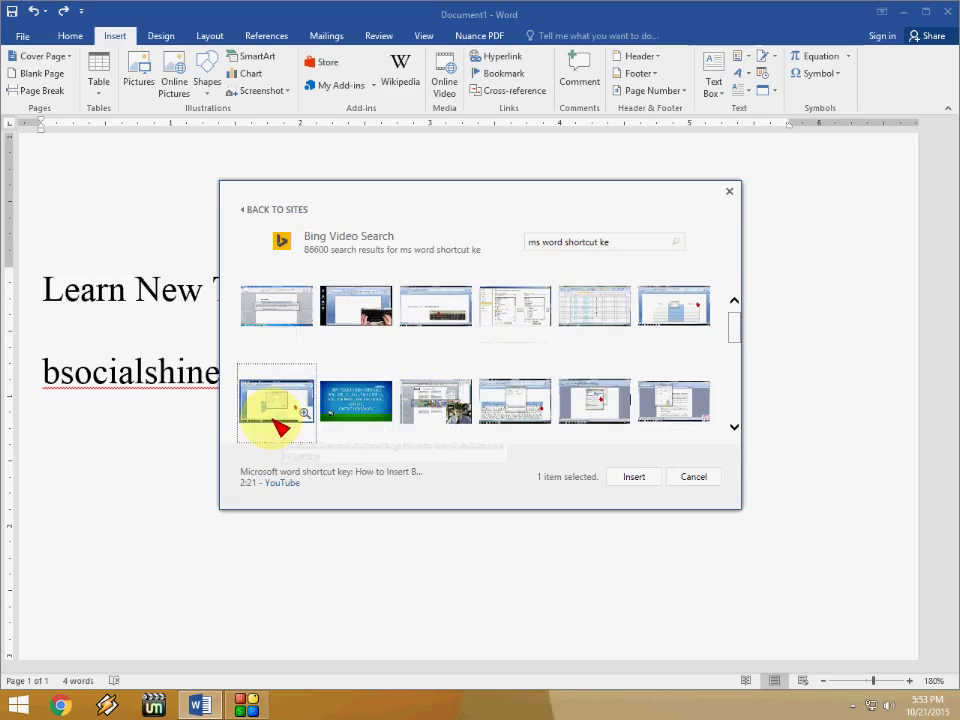
left_click(632, 477)
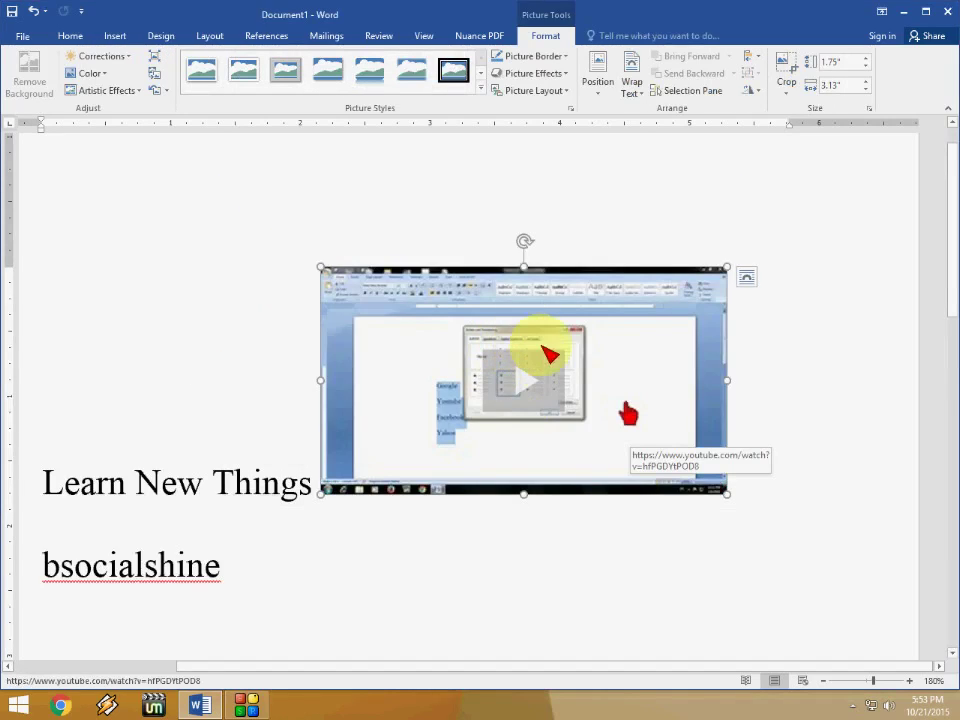
Play the embedded shortcut-key video briefly, then delete it from the document.
left_click(525, 377)
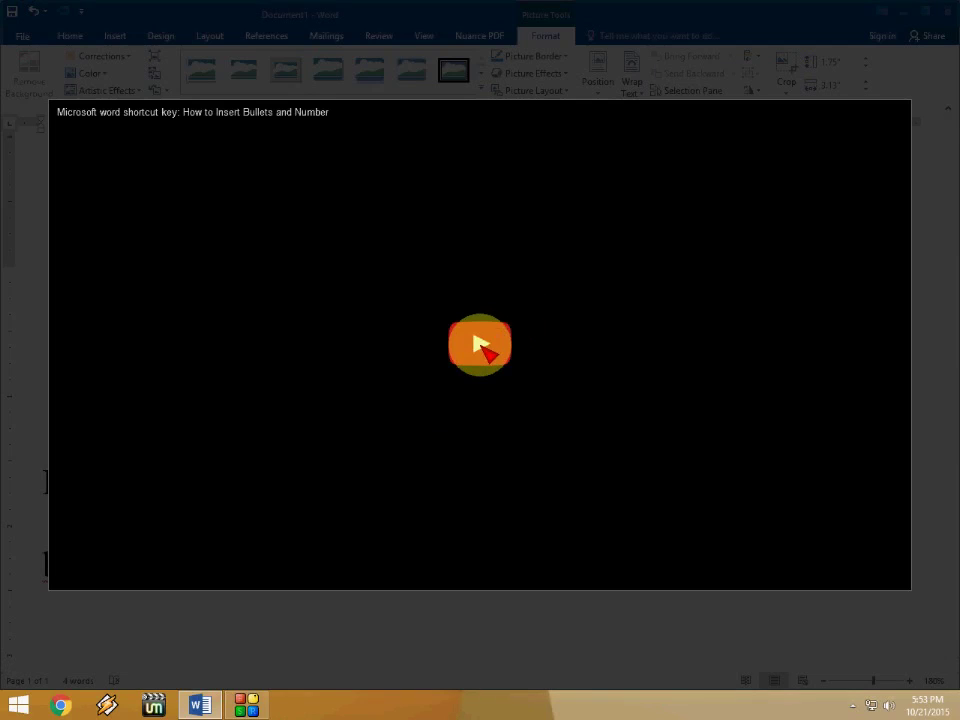
left_click(452, 348)
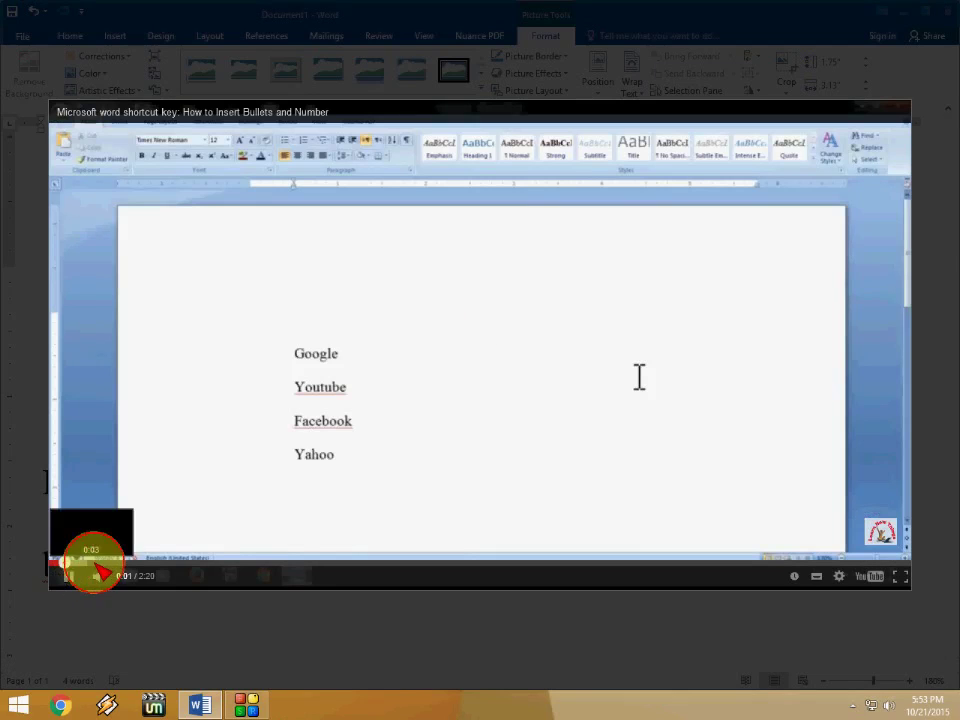
key("Escape")
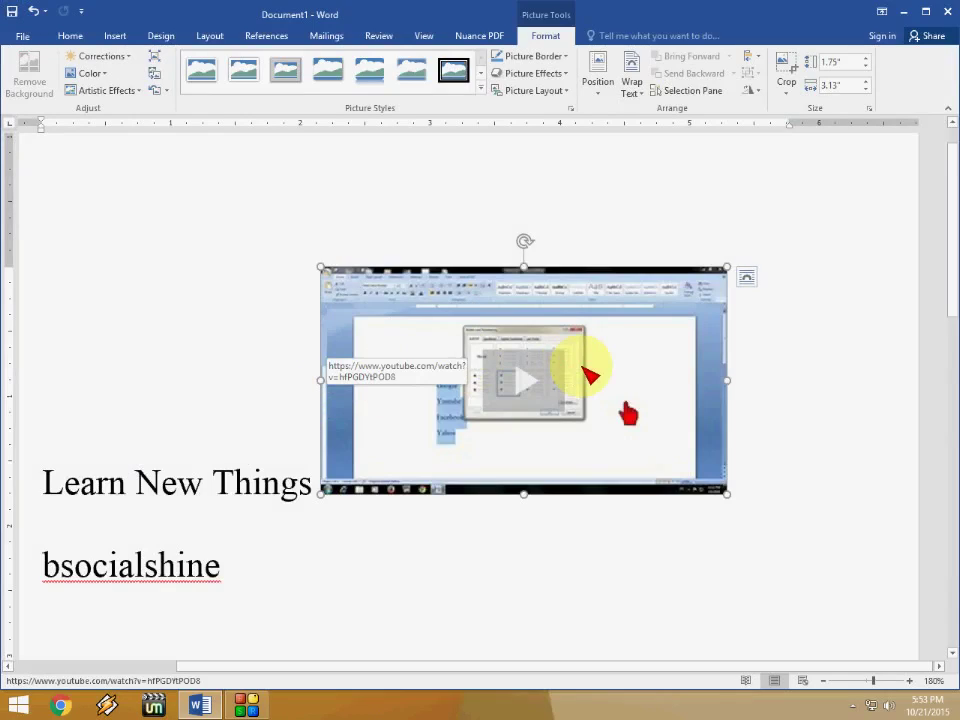
key("Delete")
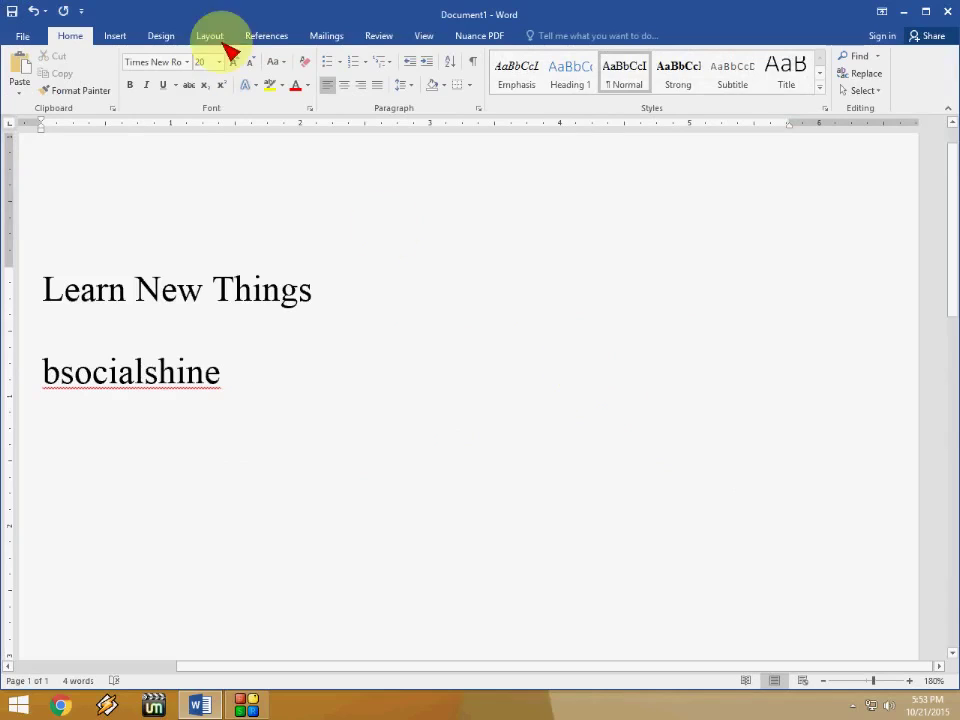
Search Bing online pictures for 'cat' and insert the purple cartoon cat clip art.
left_click(118, 36)
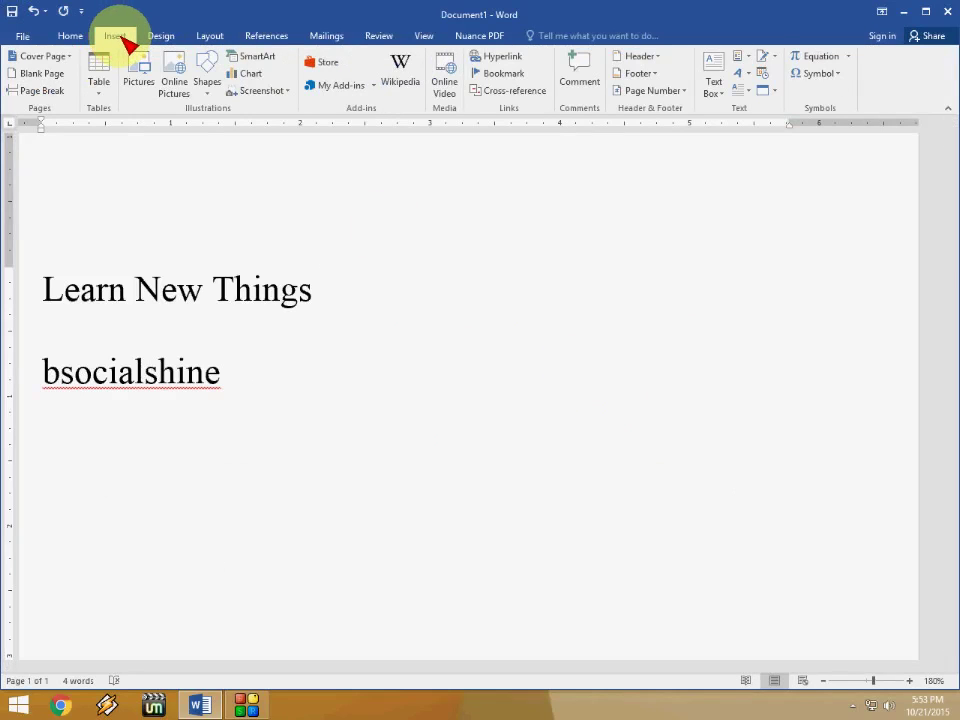
left_click(176, 92)
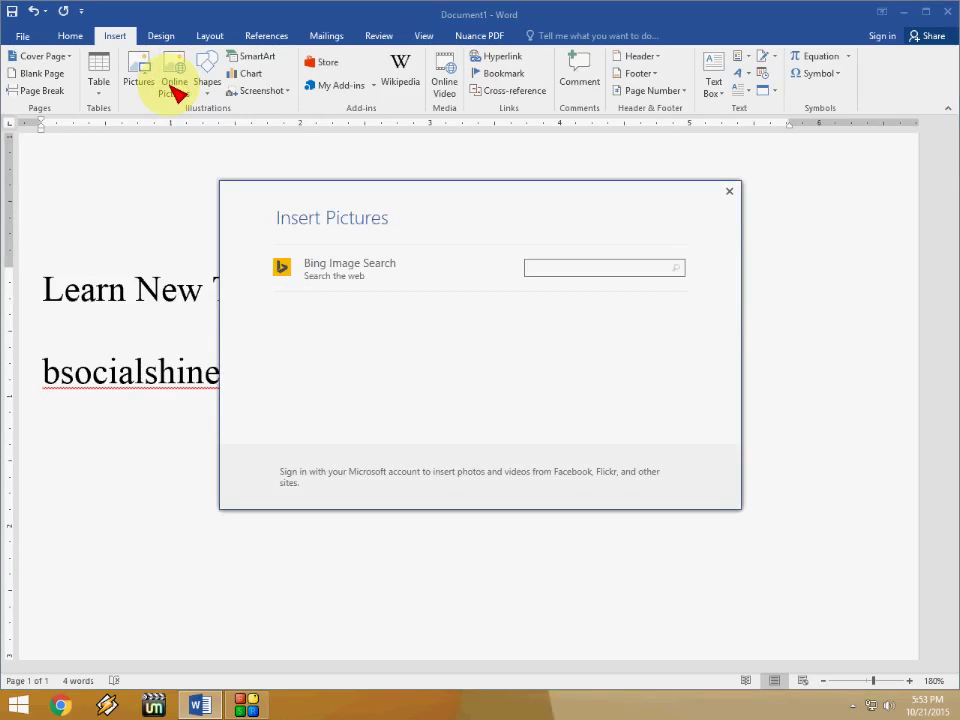
key("Return")
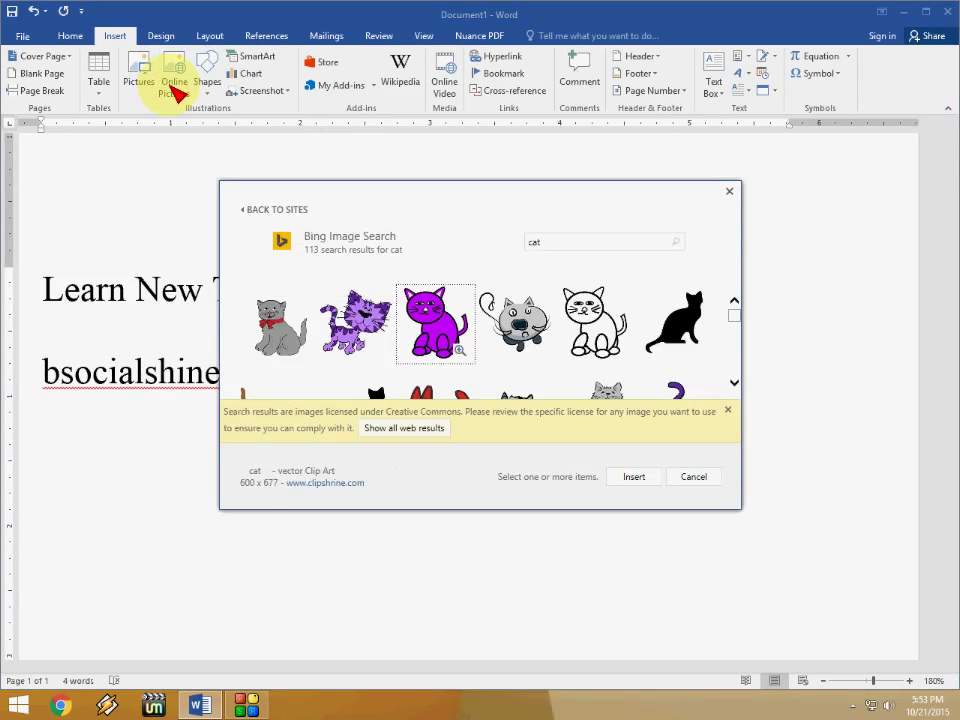
key("Return")
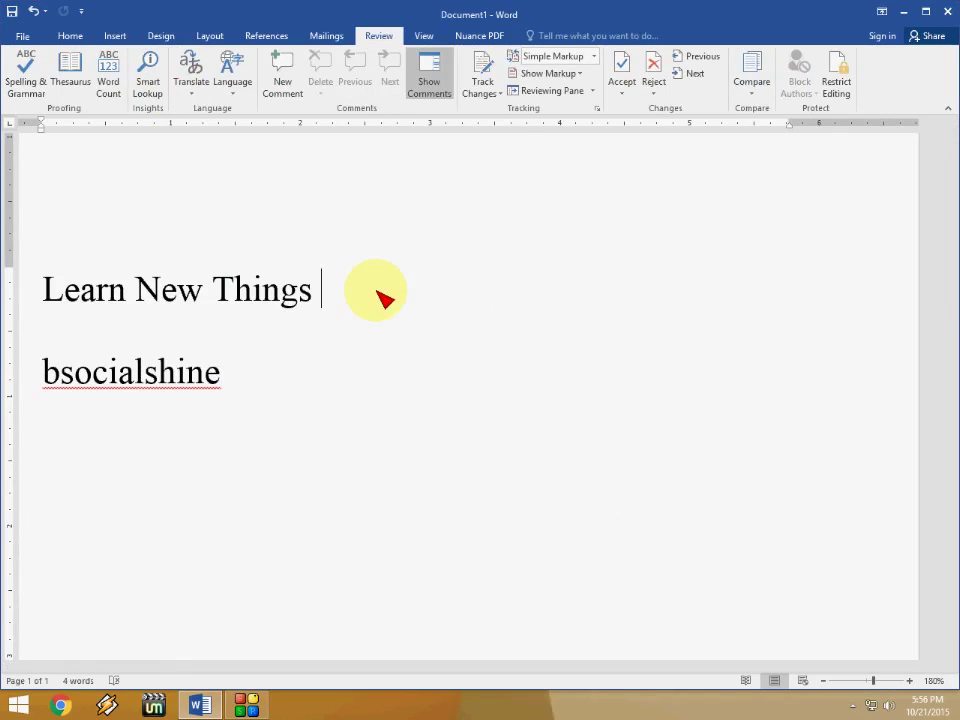
Send the document by email as an attachment from the File menu's Share options.
left_click(21, 38)
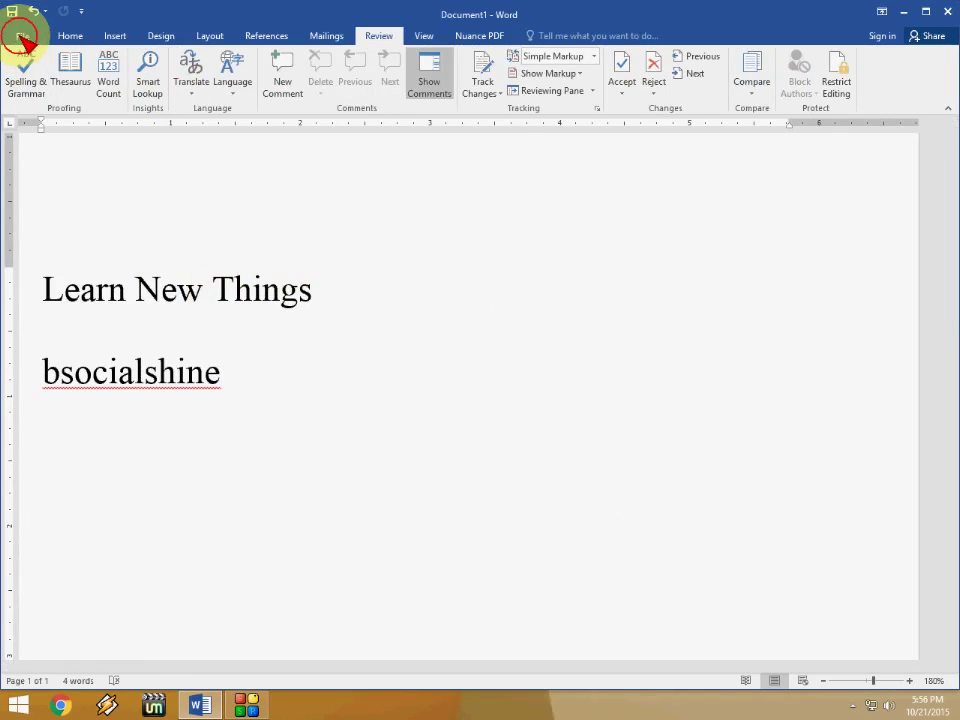
left_click(48, 244)
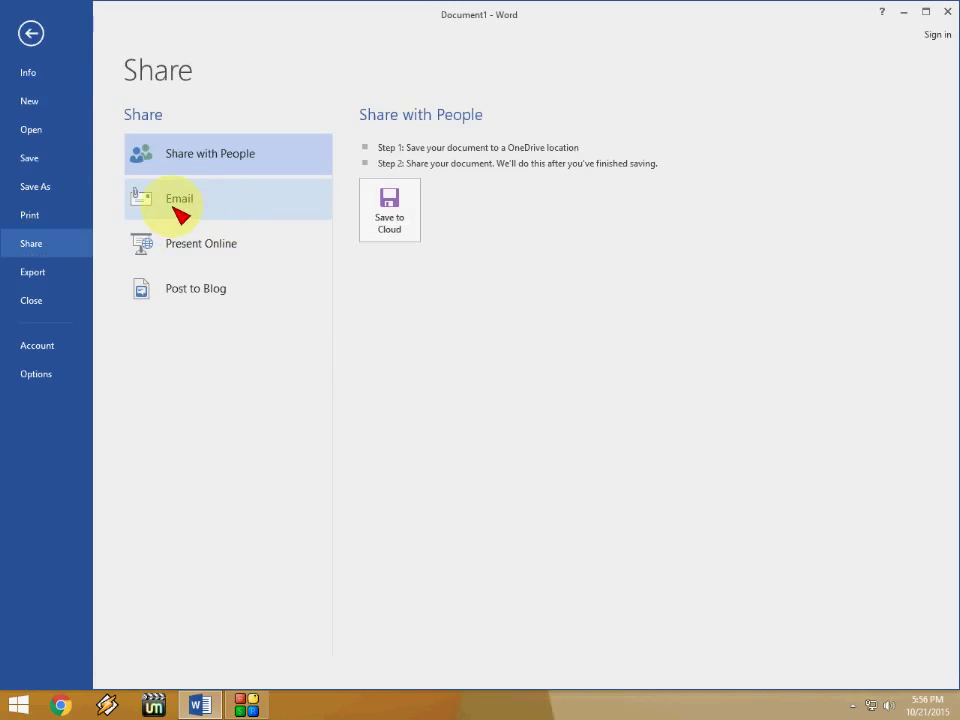
left_click(201, 202)
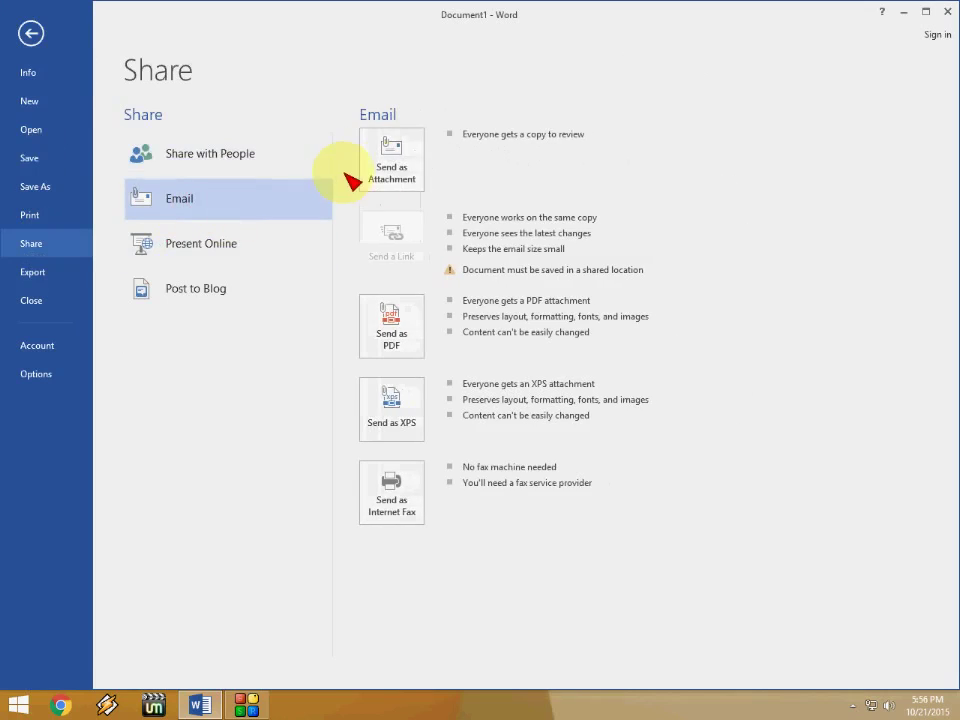
left_click(401, 180)
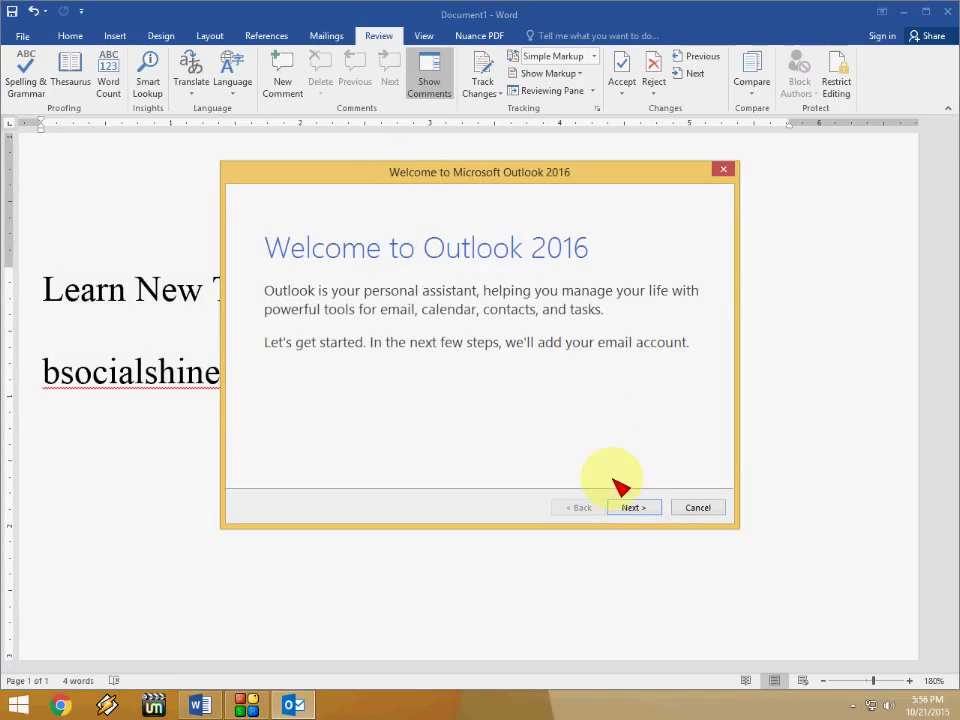
left_click(630, 507)
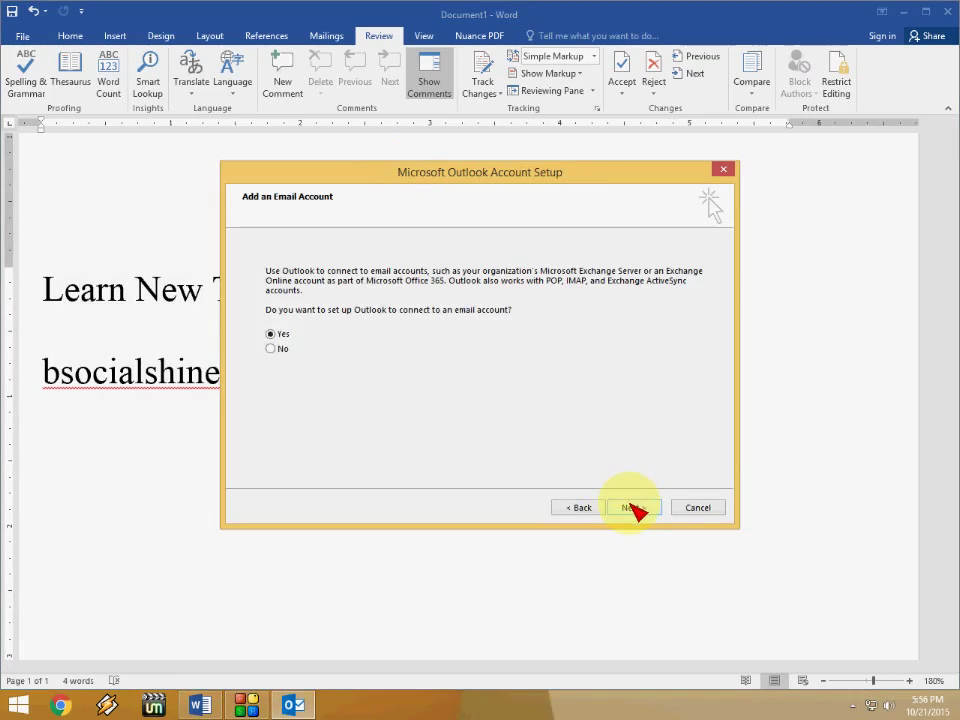
left_click(634, 508)
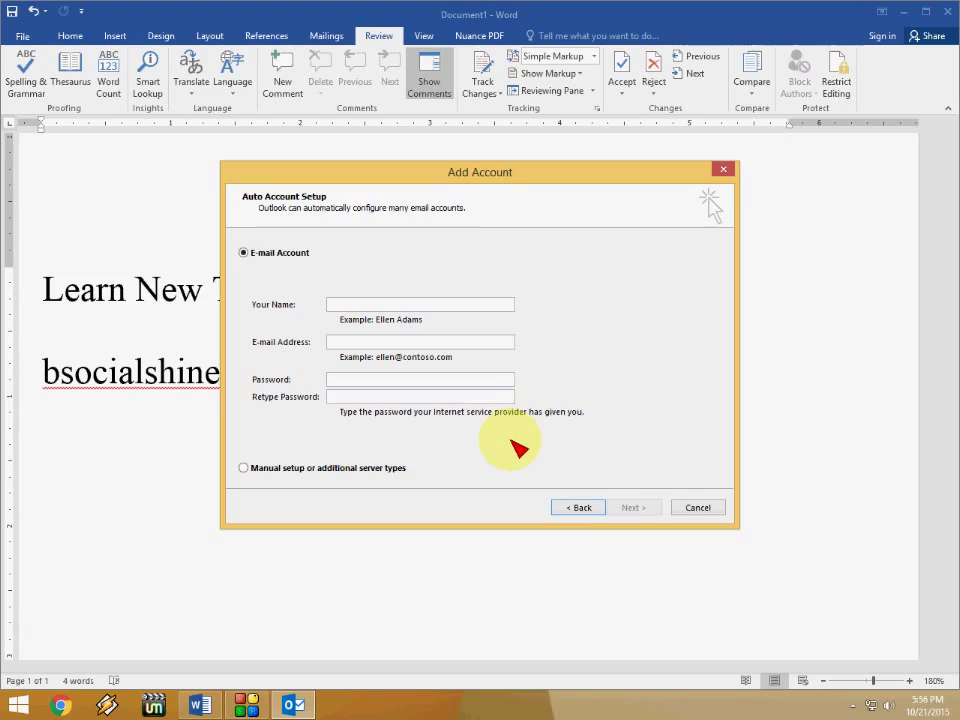
left_click(696, 509)
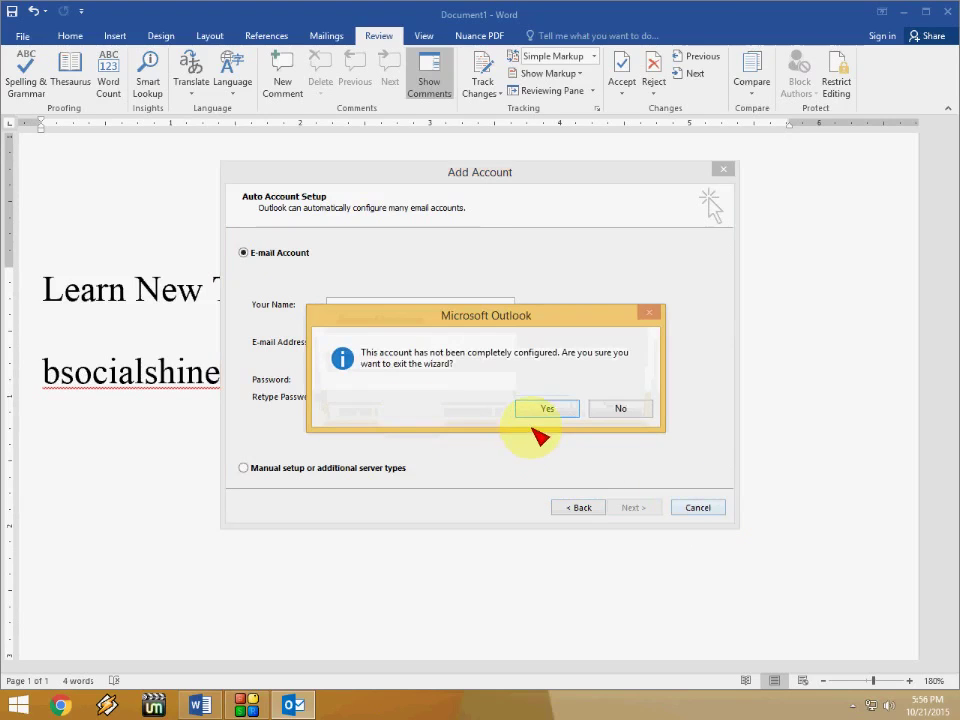
left_click(540, 408)
left_click(465, 412)
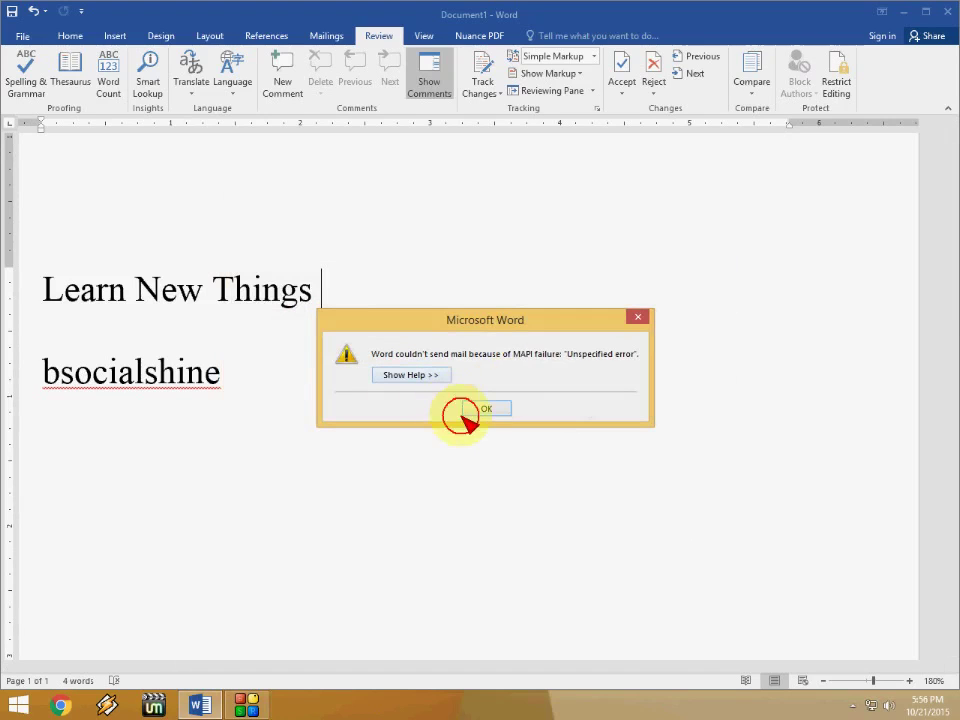
left_click(96, 178)
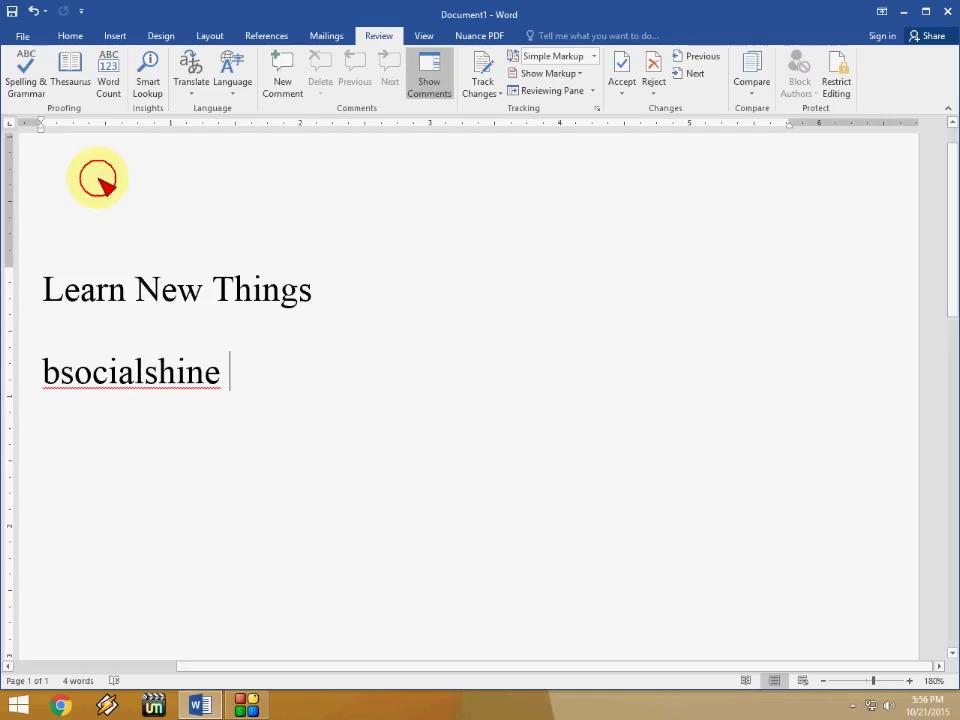
Set up saving 'Learn New Things' to the Desktop as PDF, then cancel the Save As dialog.
left_click(20, 37)
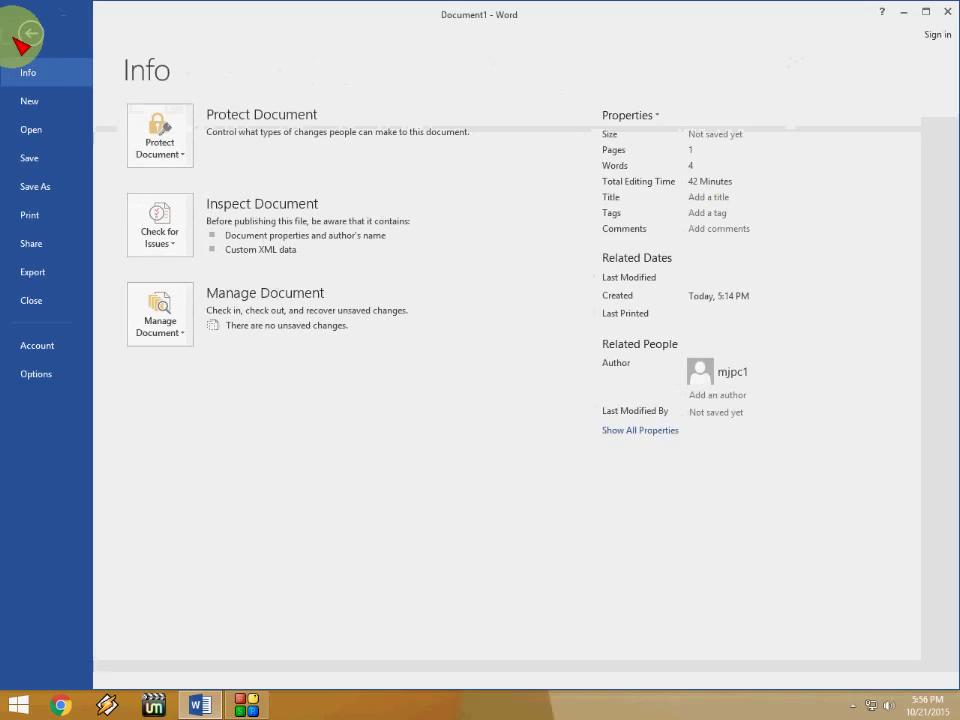
left_click(48, 188)
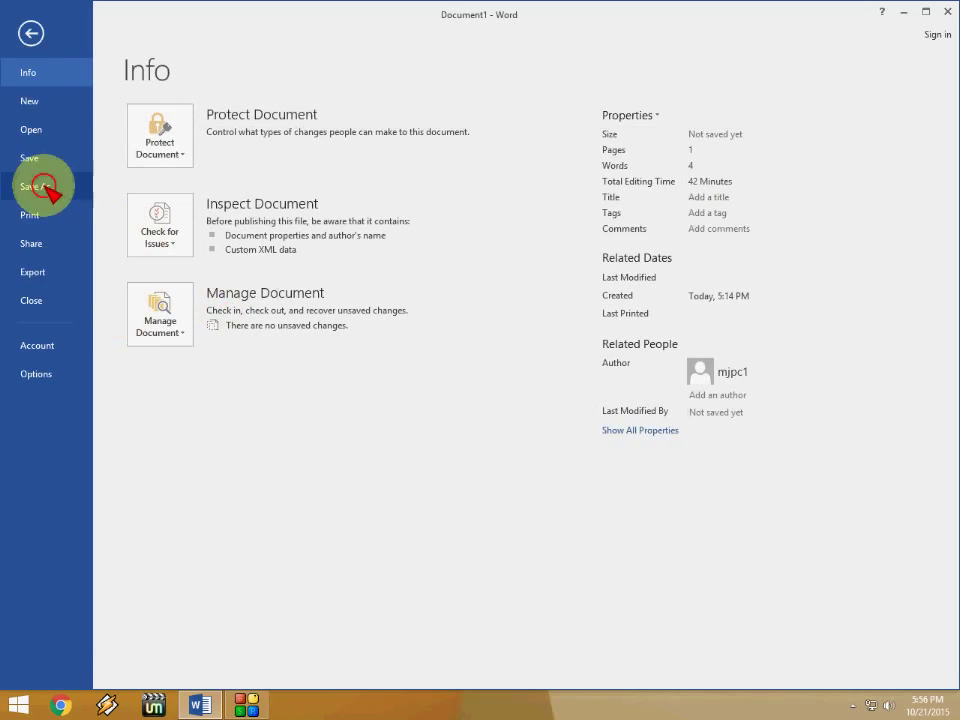
left_click(184, 245)
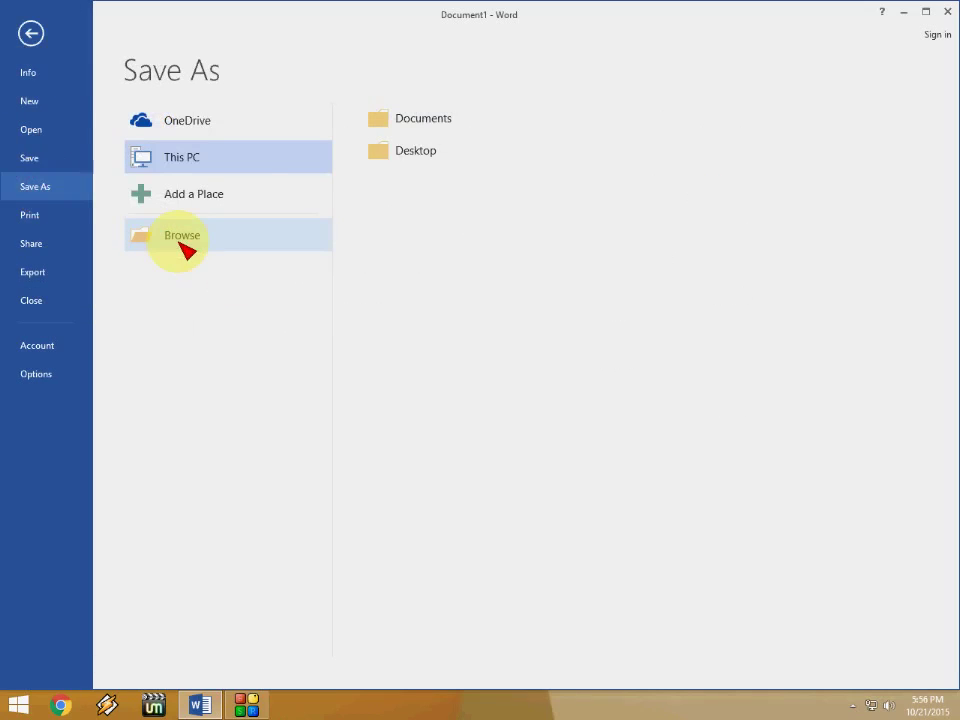
left_click(281, 129)
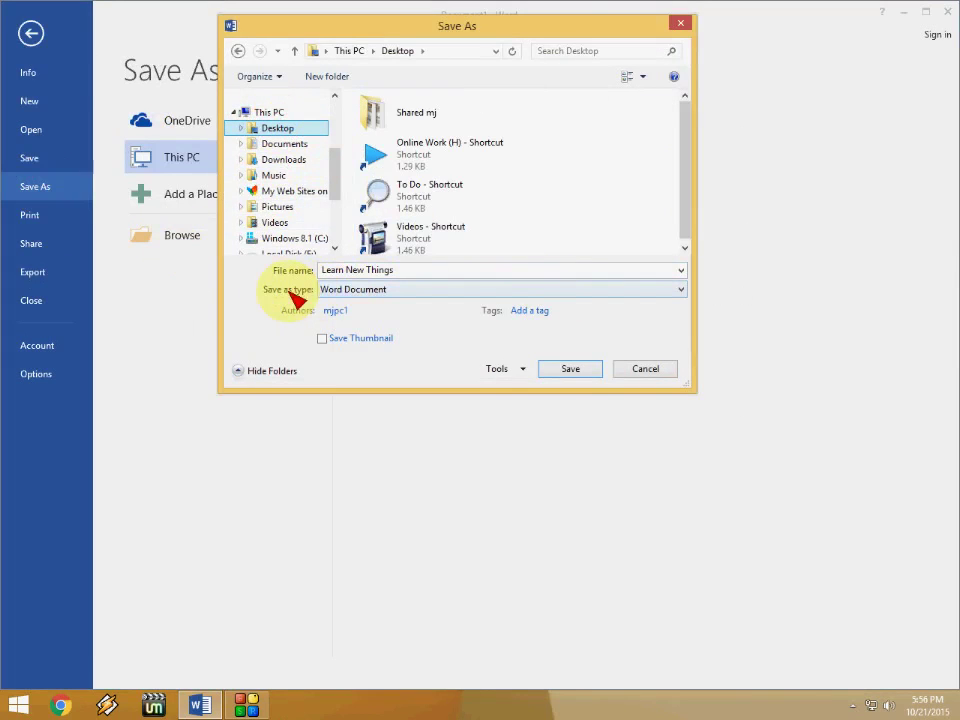
left_click(381, 292)
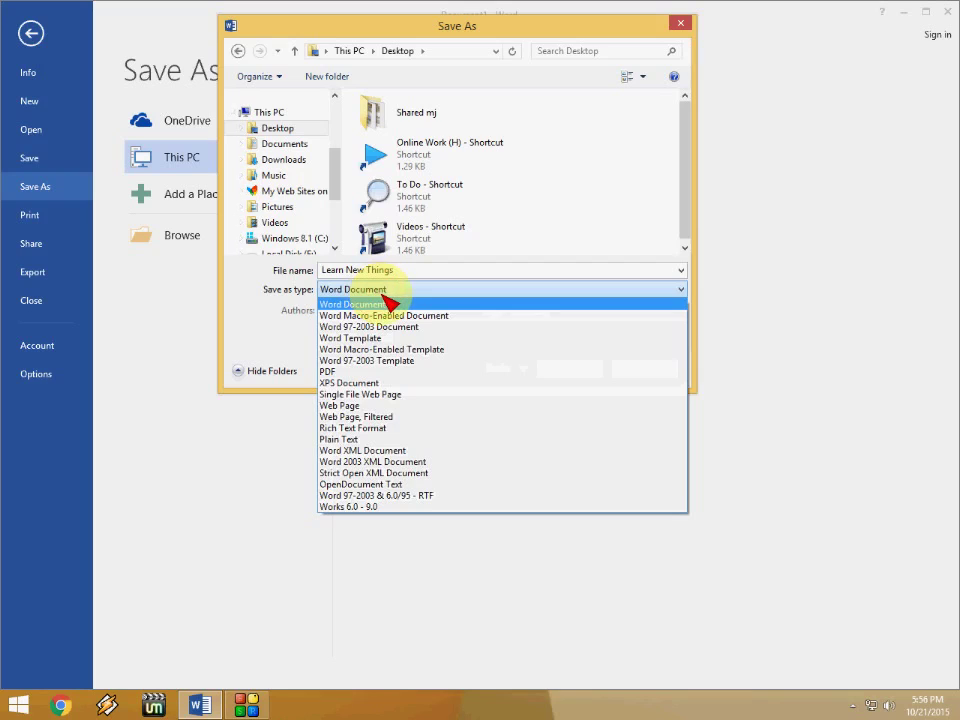
left_click(343, 371)
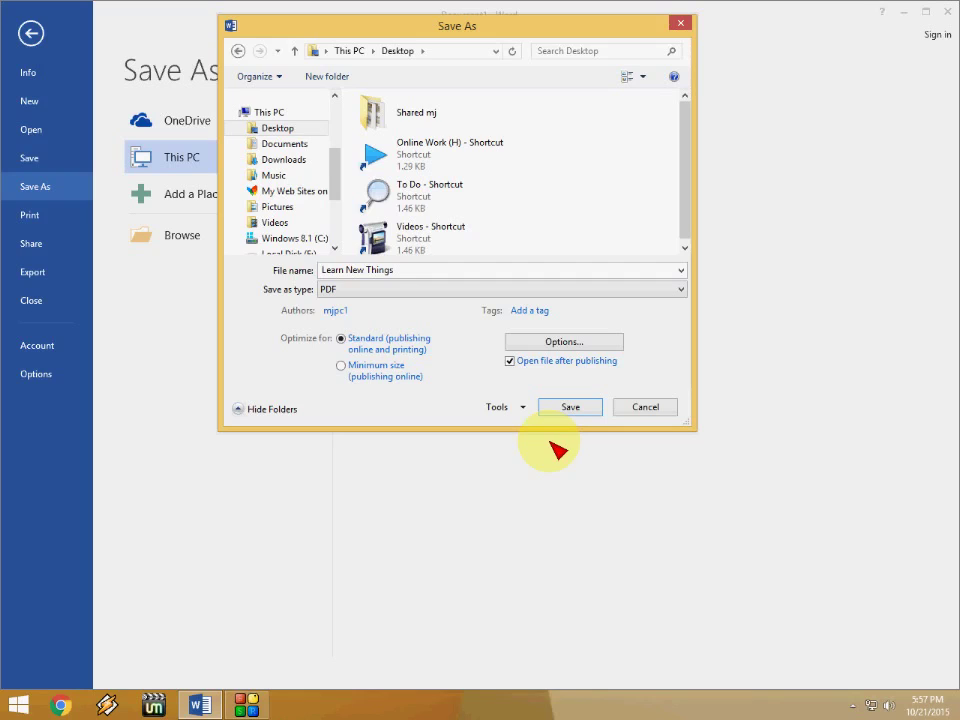
left_click(643, 407)
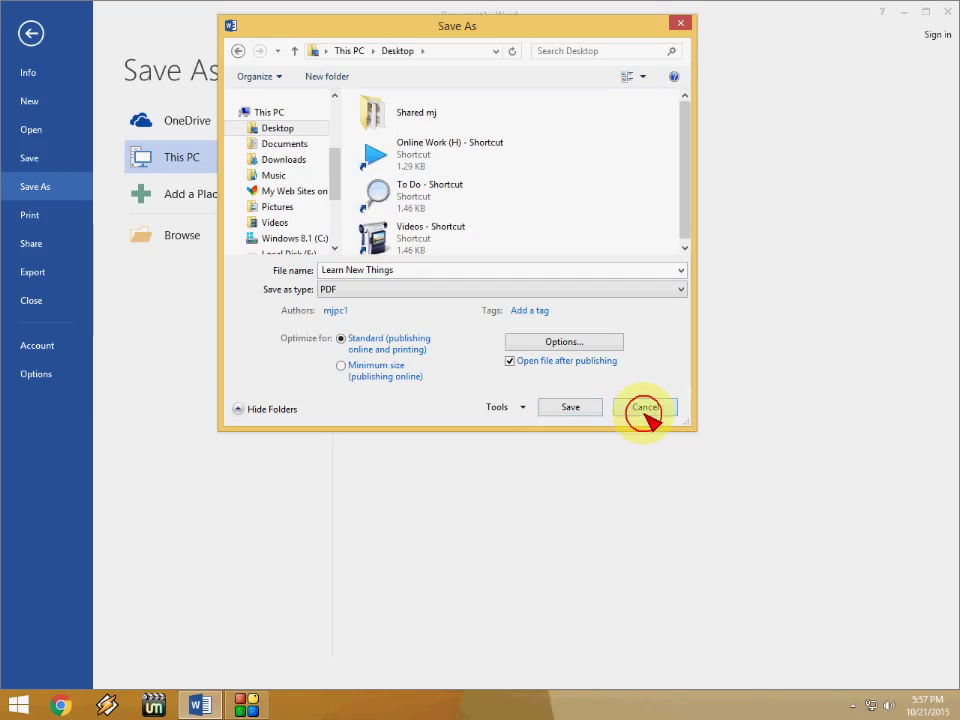
Leave the Save As page and return to the document.
key("Escape")
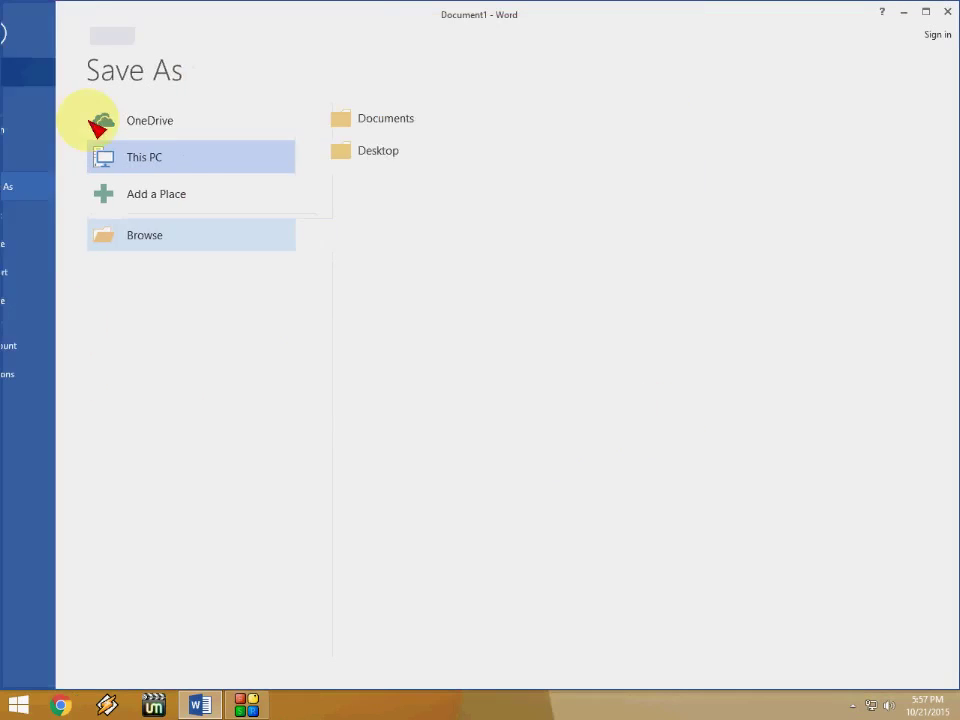